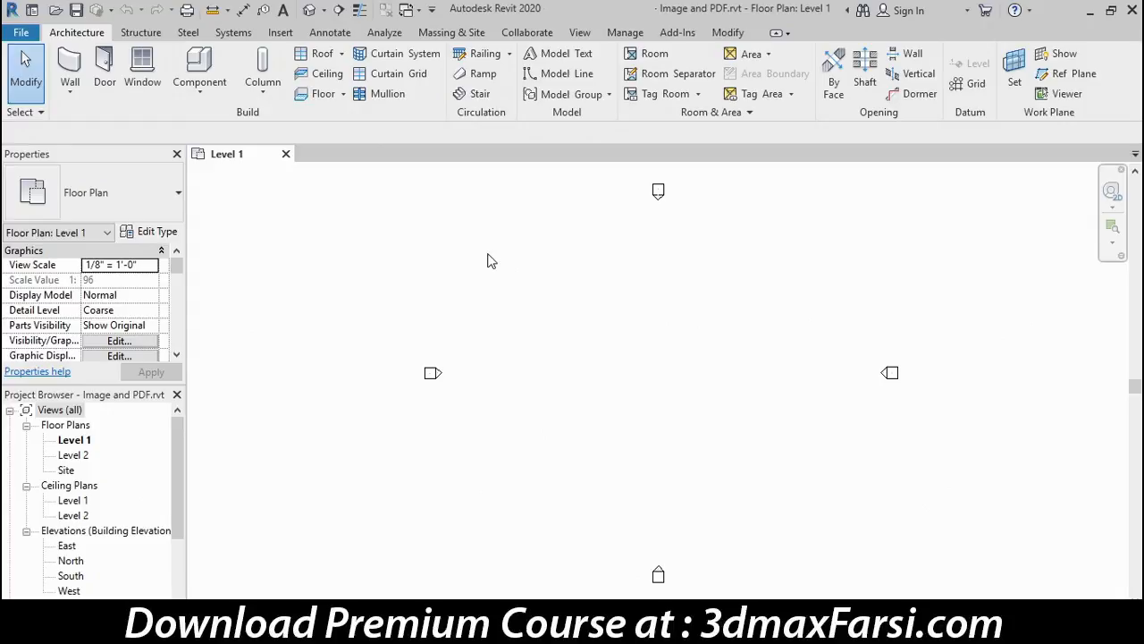
# - Import the image Scan.png and place it at the centre of the Level 1 plan, among the elevation markers
pyautogui.click(280, 33)
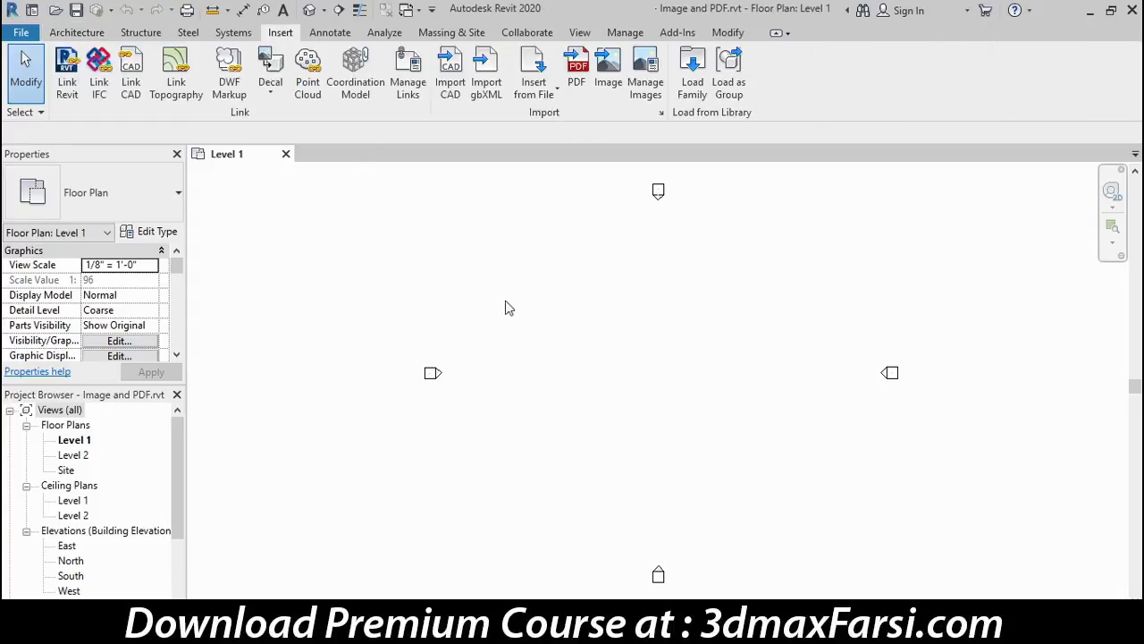
pyautogui.click(602, 100)
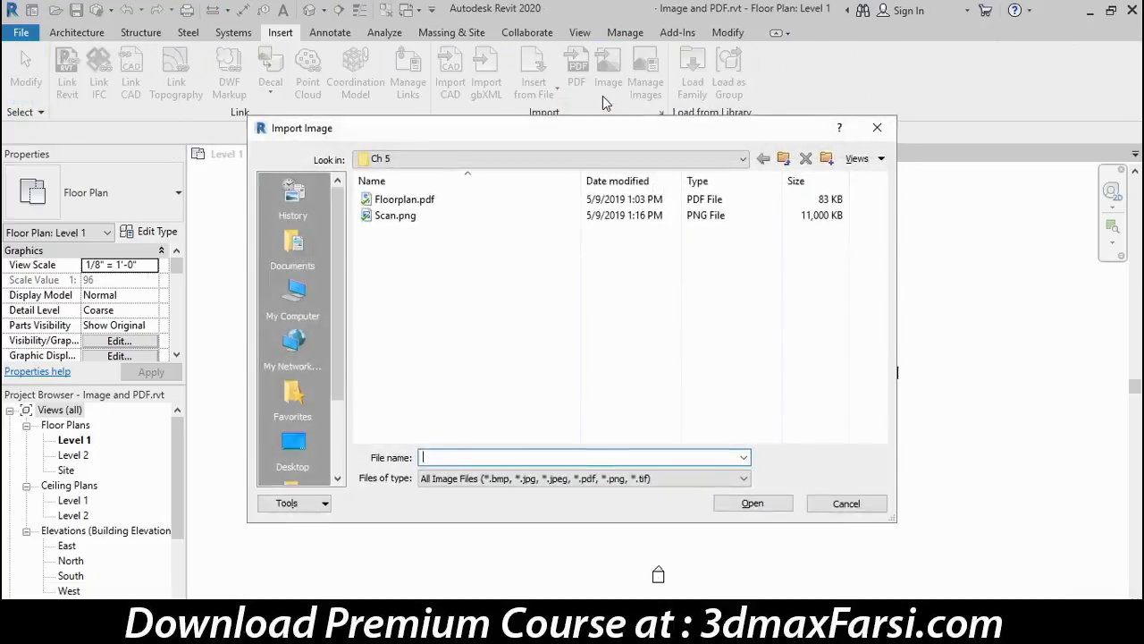
pyautogui.click(378, 224)
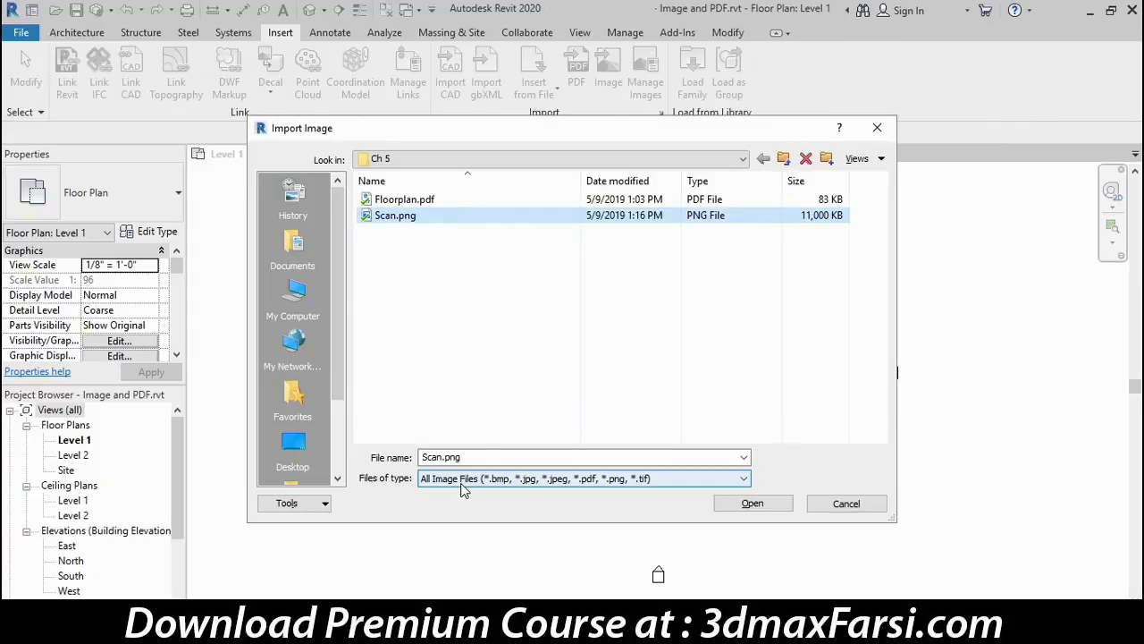
pyautogui.click(753, 506)
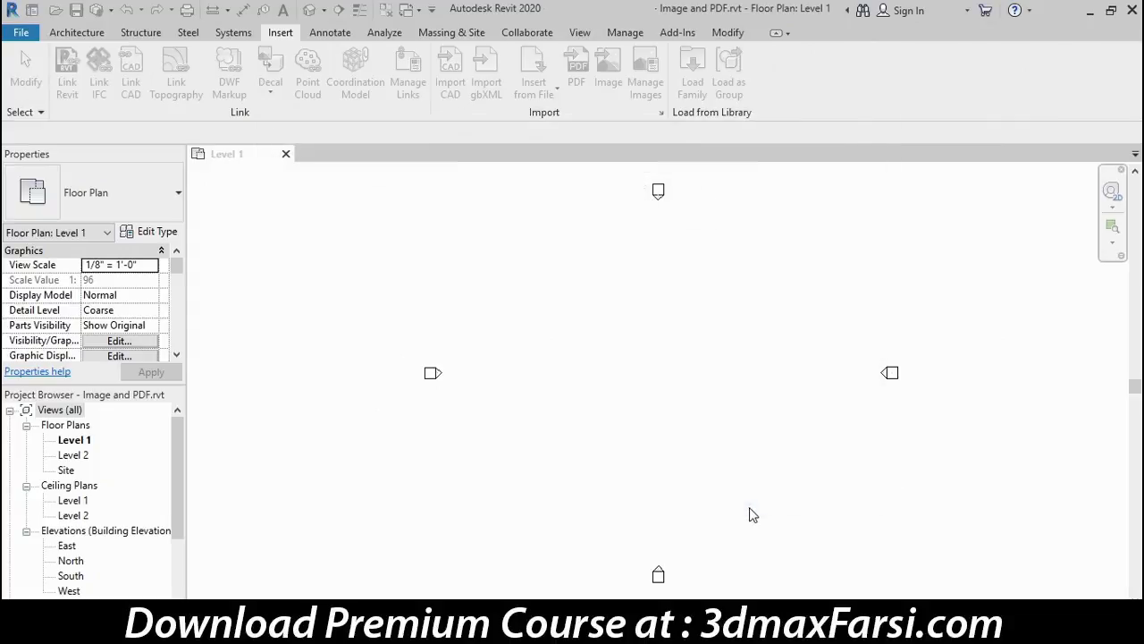
pyautogui.click(645, 398)
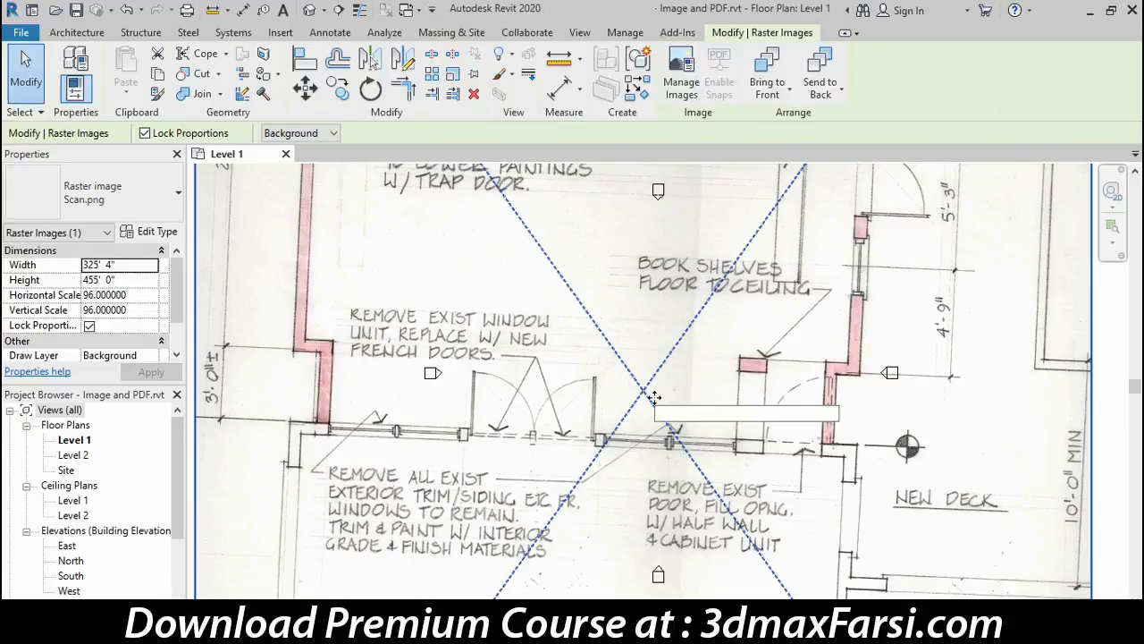
pyautogui.scroll(-5, 629, 383)
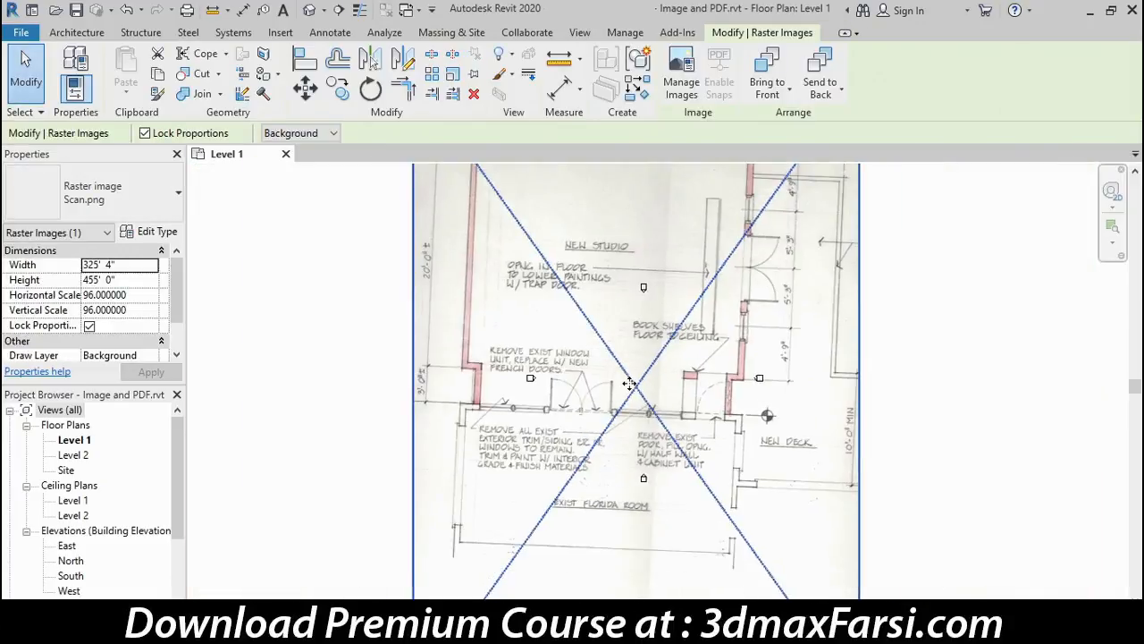
pyautogui.moveTo(649, 386); pyautogui.dragTo(656, 481)
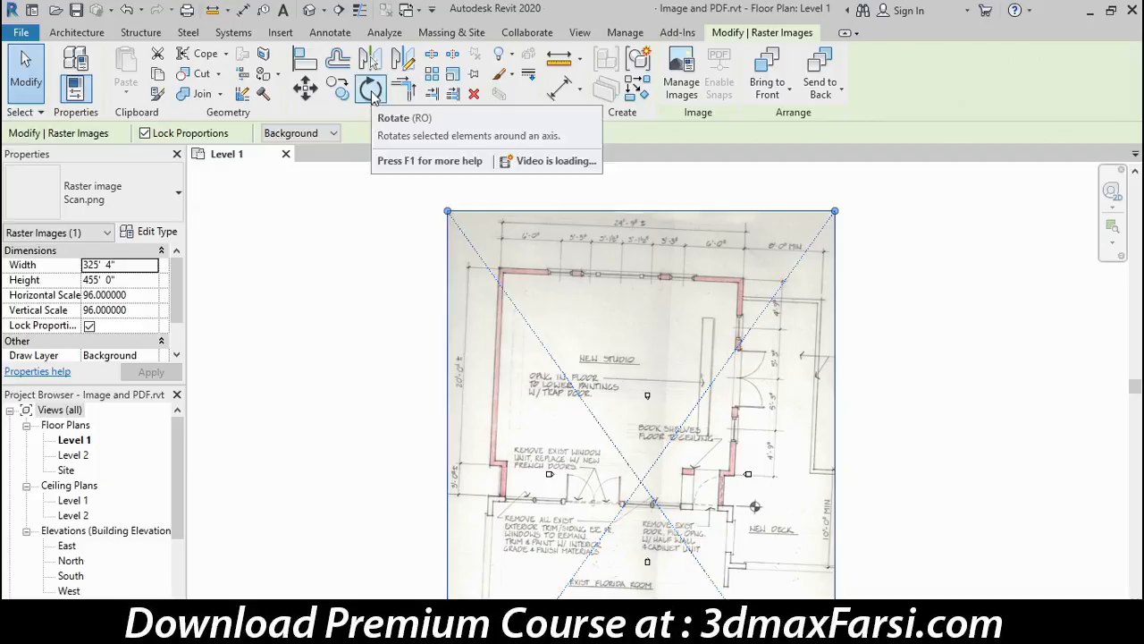
# - Start rotating the scan with the centre of rotation at the lower outer corner of the left pink wall
pyautogui.click(370, 90)
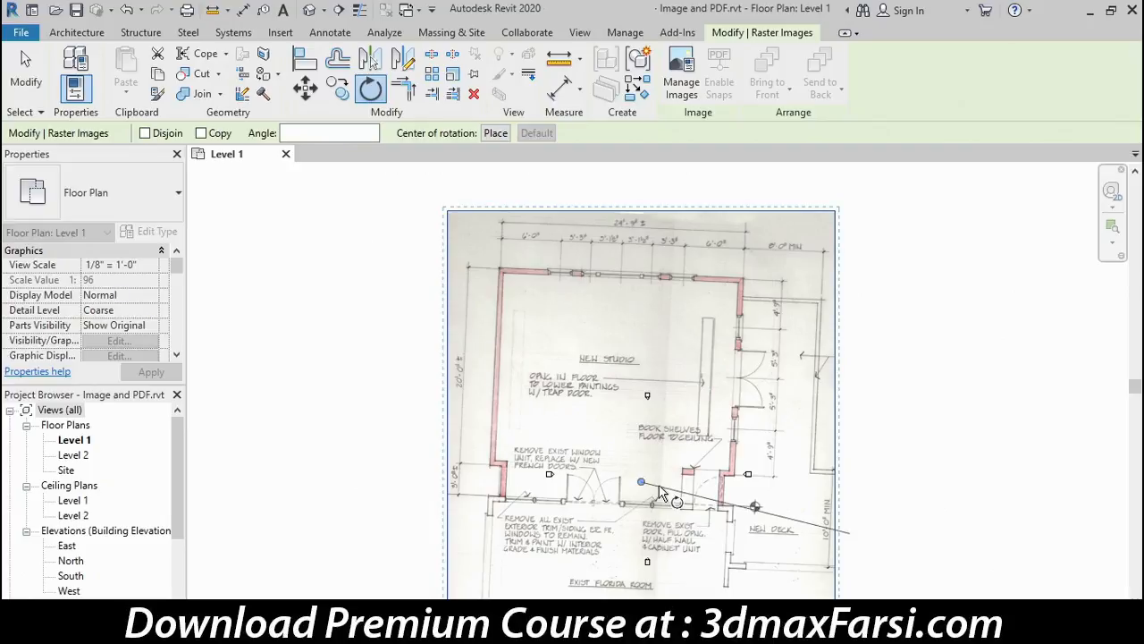
pyautogui.click(317, 135)
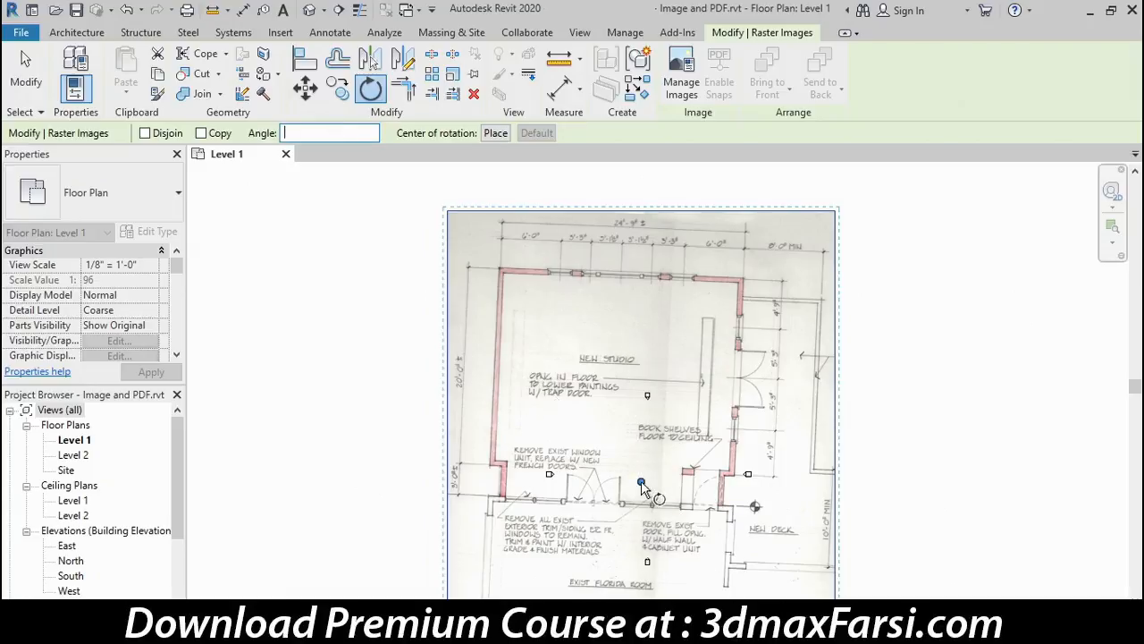
pyautogui.moveTo(641, 484); pyautogui.dragTo(734, 511)
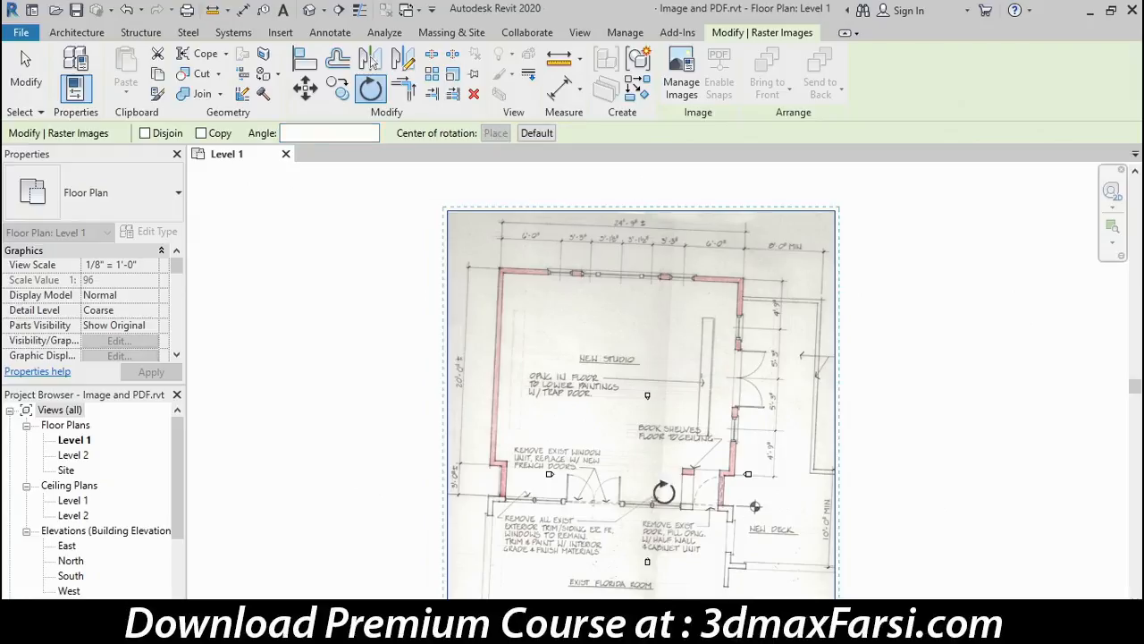
pyautogui.scroll(5, 485, 473)
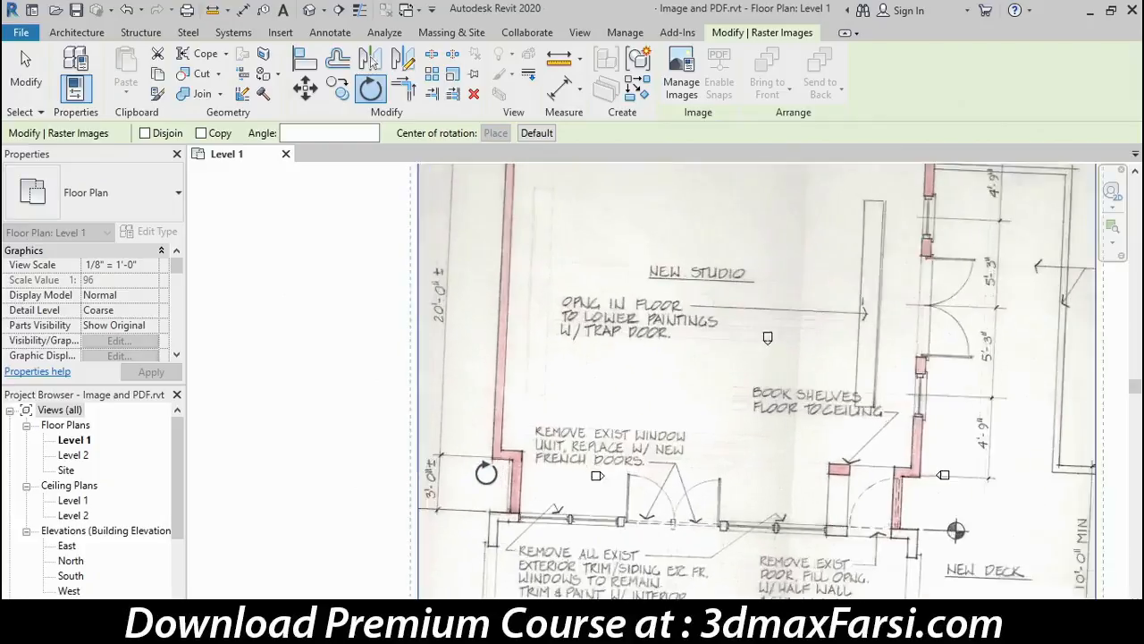
pyautogui.scroll(3, 496, 457)
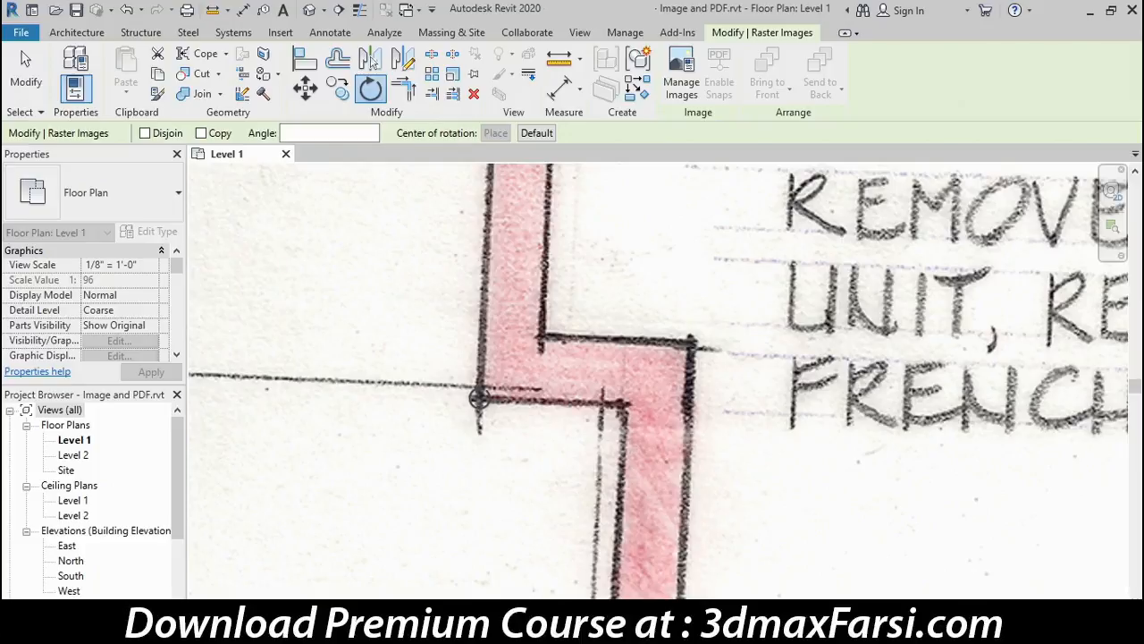
pyautogui.click(480, 396)
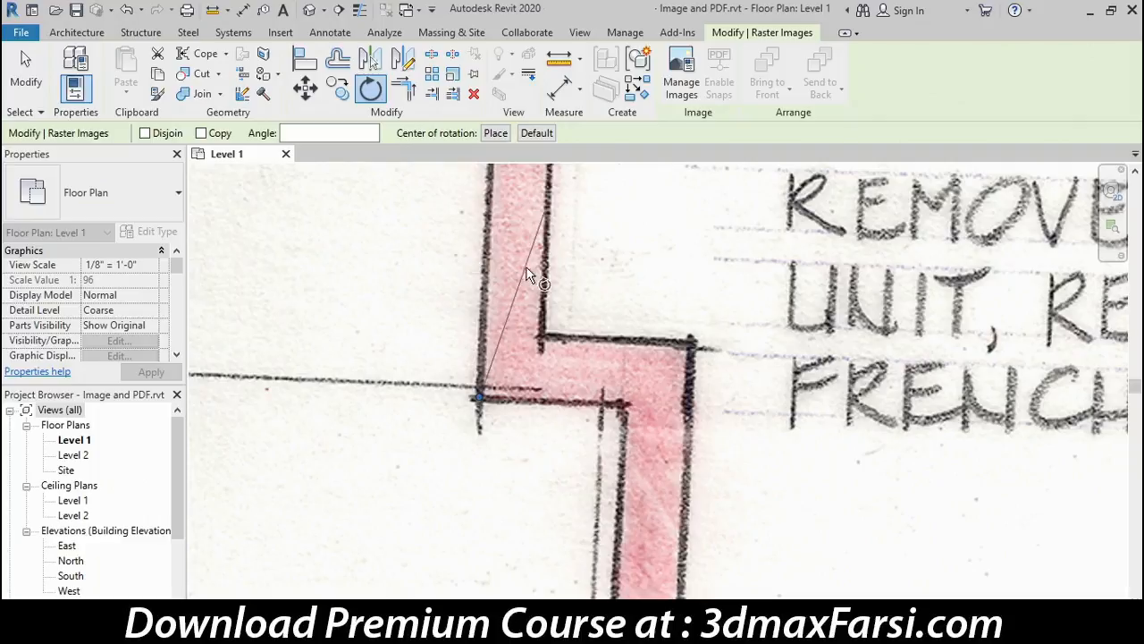
# - Use the left wall's upper outer corner as the rotation reference and swing the scan clockwise to a freehand angle
pyautogui.scroll(-5, 546, 237)
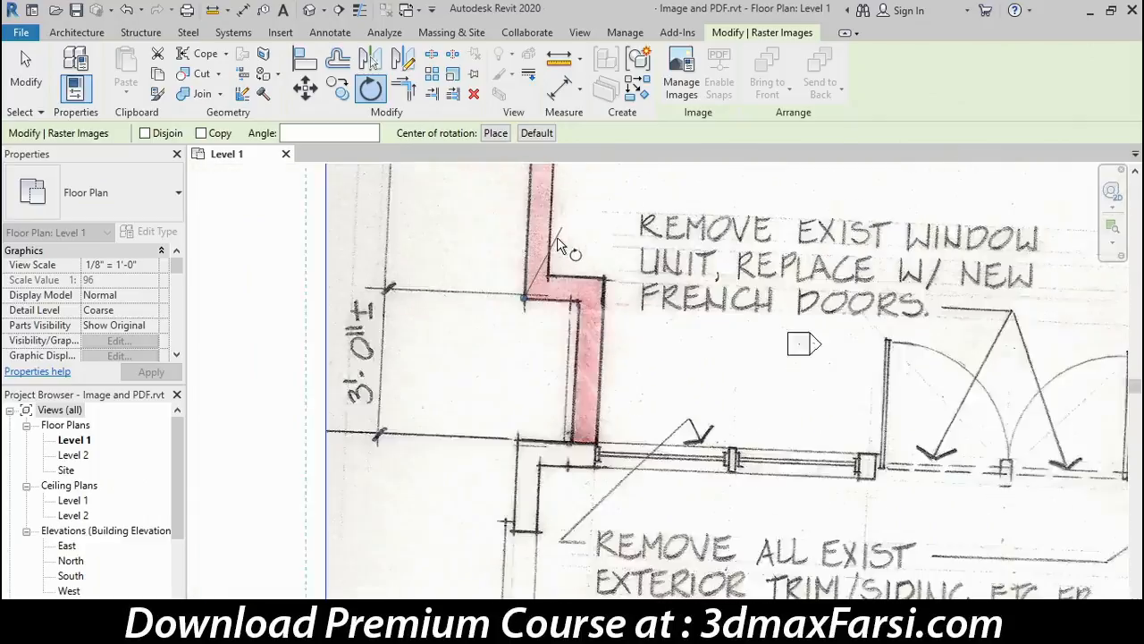
pyautogui.moveTo(577, 273); pyautogui.dragTo(479, 643, button='middle')
pyautogui.moveTo(503, 264); pyautogui.dragTo(470, 589, button='middle')
pyautogui.scroll(6, 423, 380)
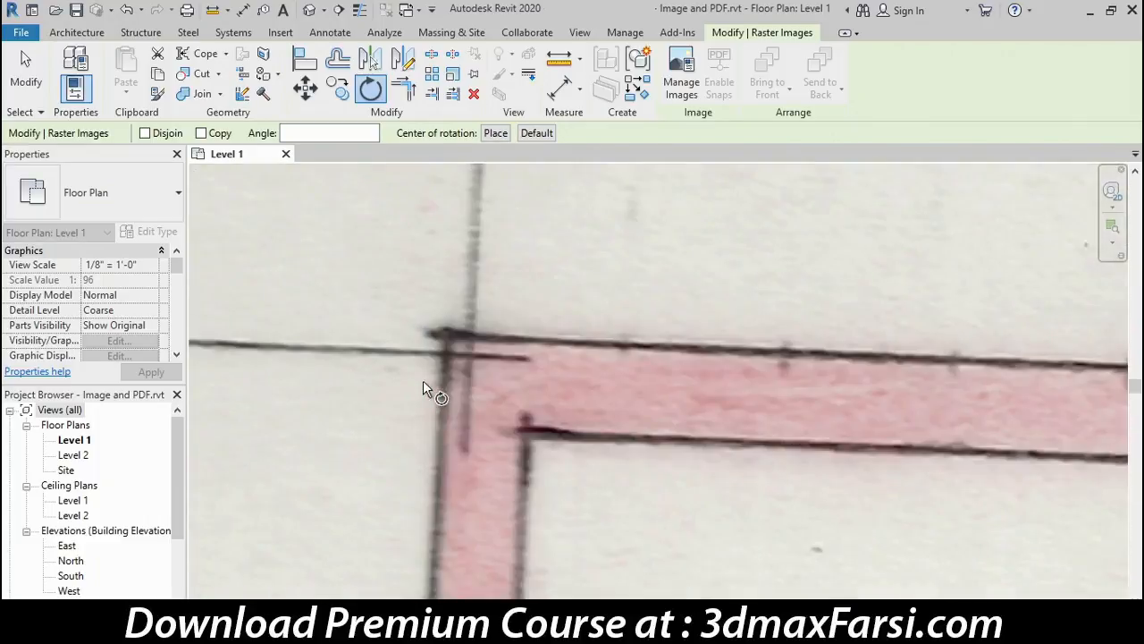
pyautogui.scroll(3, 423, 380)
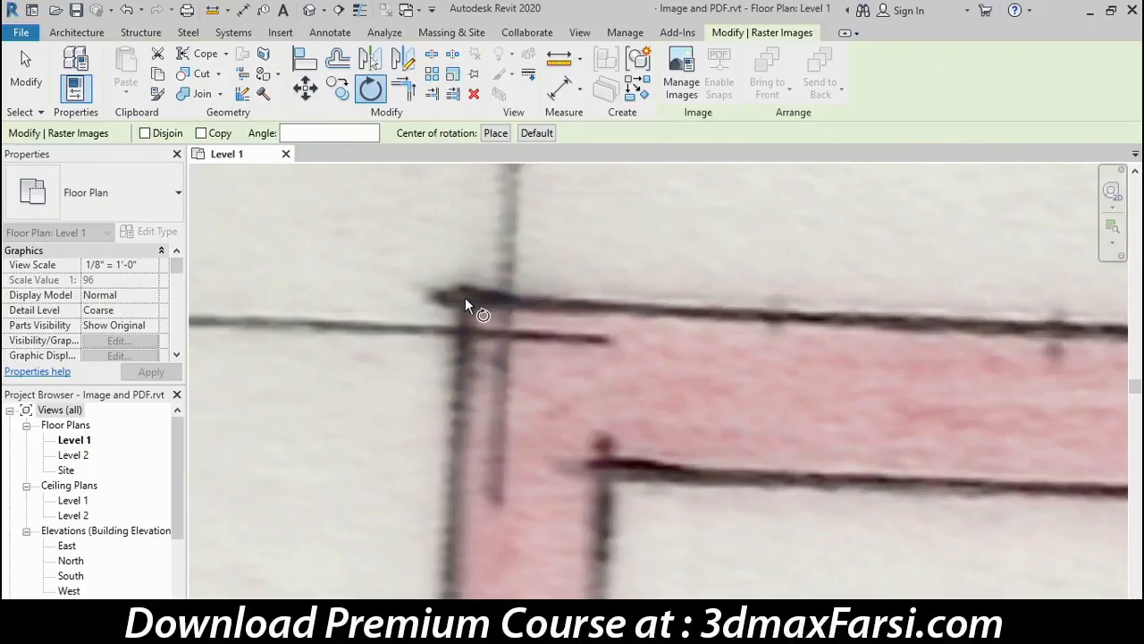
pyautogui.click(464, 298)
pyautogui.scroll(-3, 465, 296)
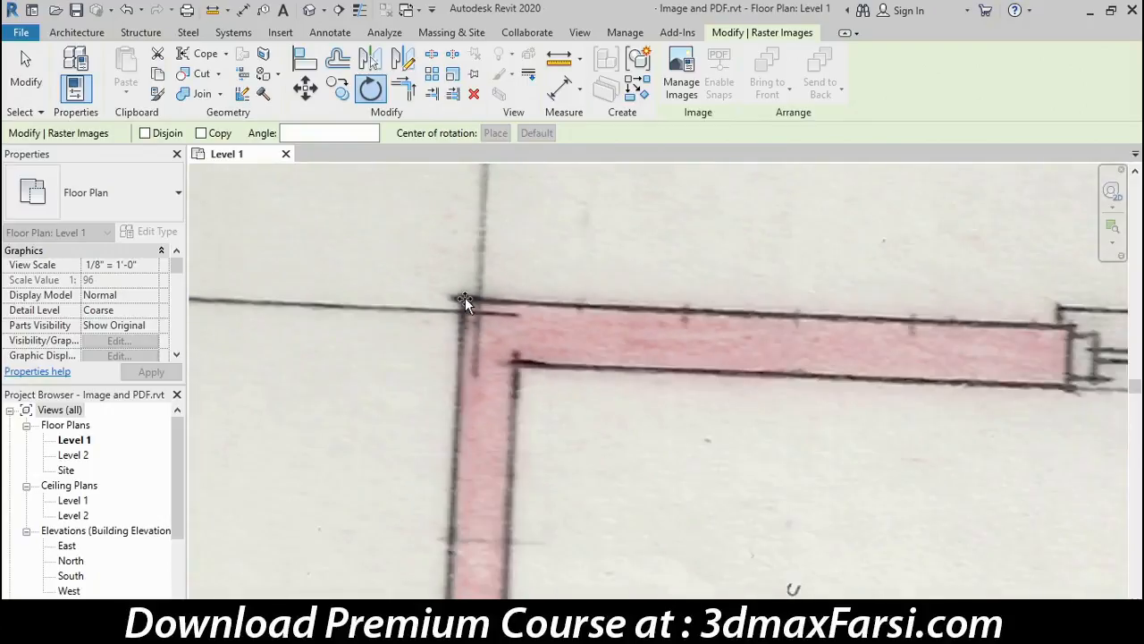
pyautogui.scroll(-5, 465, 297)
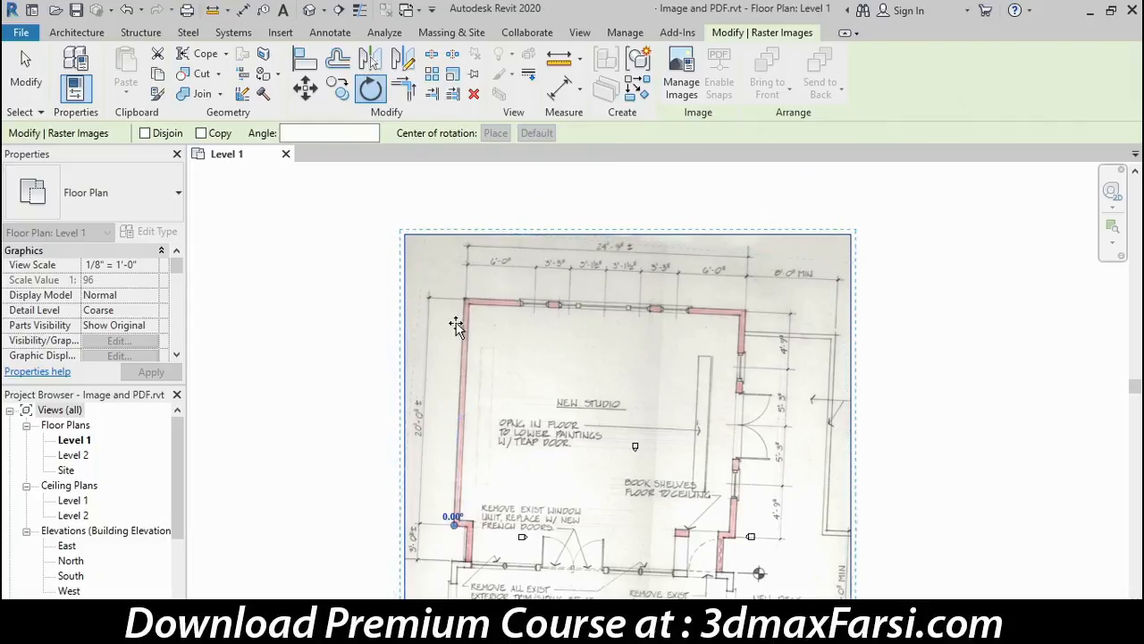
pyautogui.click(603, 325)
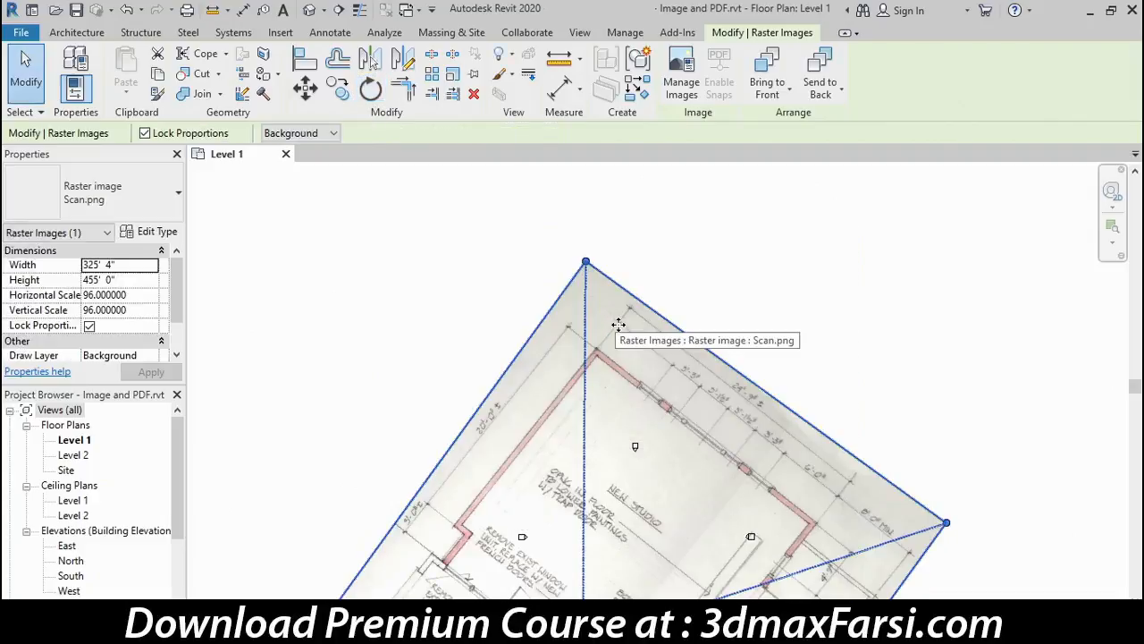
# - Start another rotation of the scan with its centre at the left pink wall's lower outer corner
pyautogui.click(371, 88)
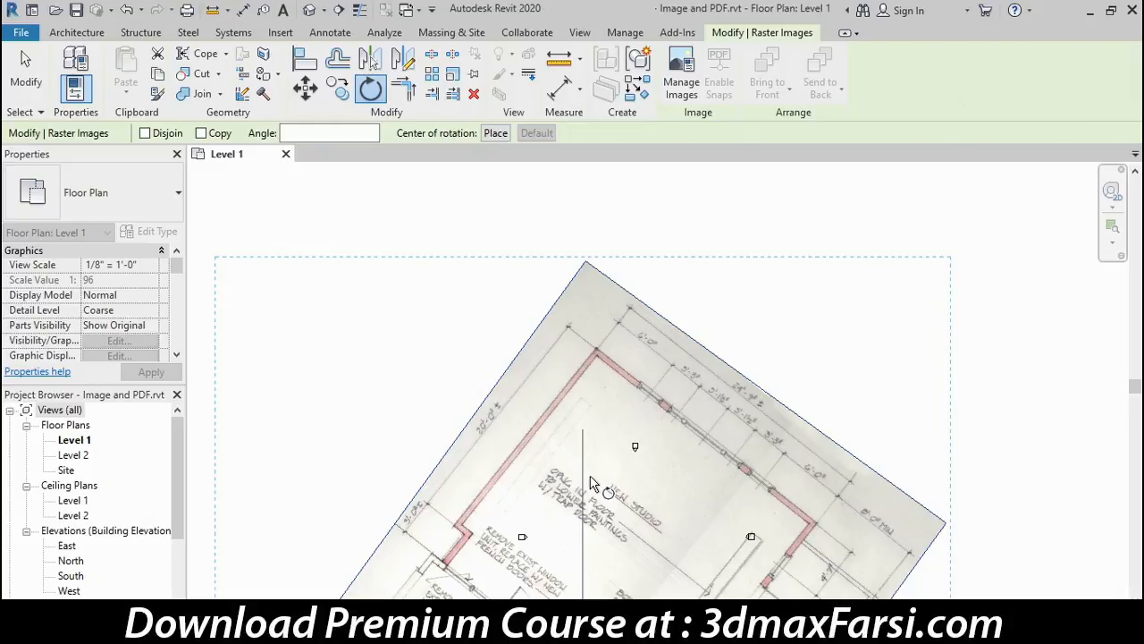
pyautogui.click(494, 136)
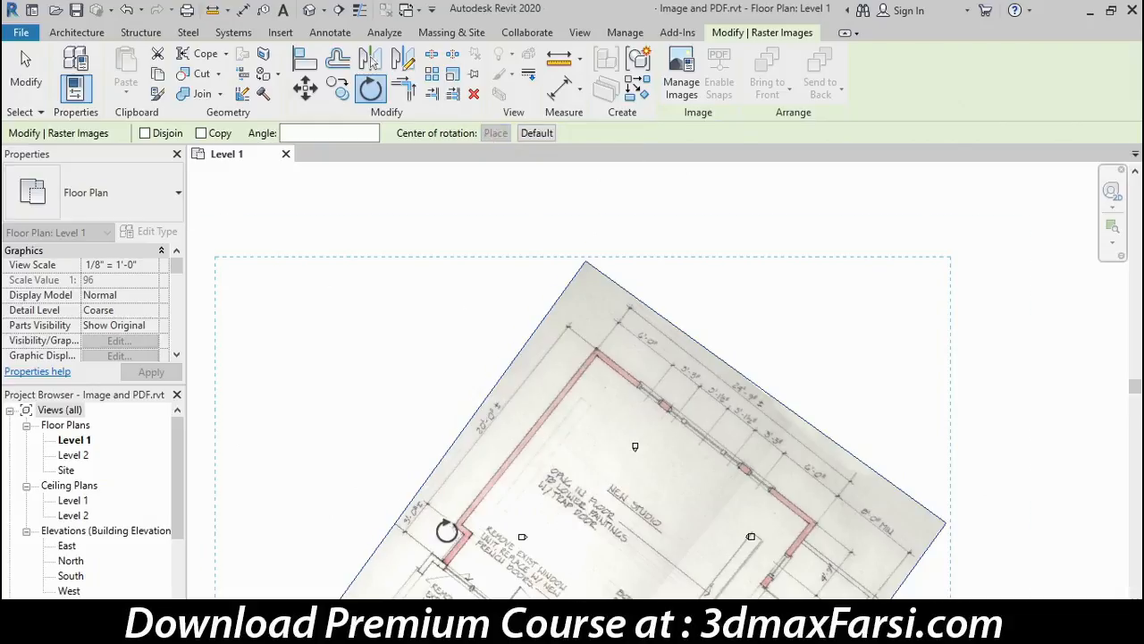
pyautogui.scroll(1, 449, 531)
pyautogui.scroll(5, 449, 531)
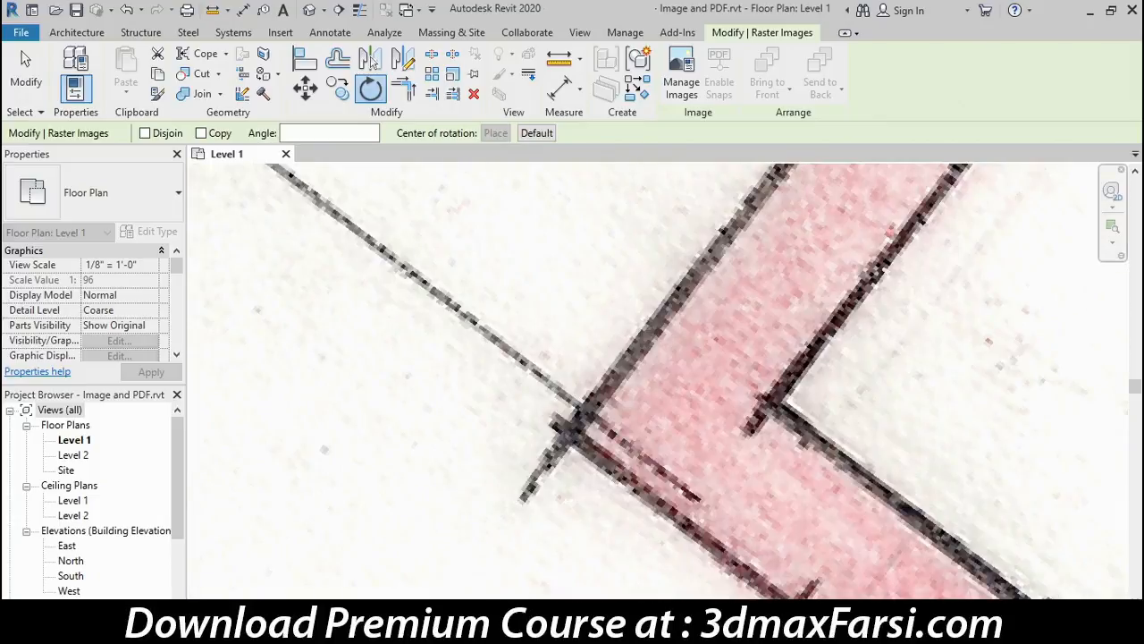
pyautogui.click(573, 431)
# - Rotate the scan counter-clockwise about 38.70° from the left wall's upper outer corner so that the wall runs vertical
pyautogui.scroll(-5, 705, 354)
pyautogui.moveTo(881, 183); pyautogui.dragTo(497, 489, button='middle')
pyautogui.scroll(5, 396, 580)
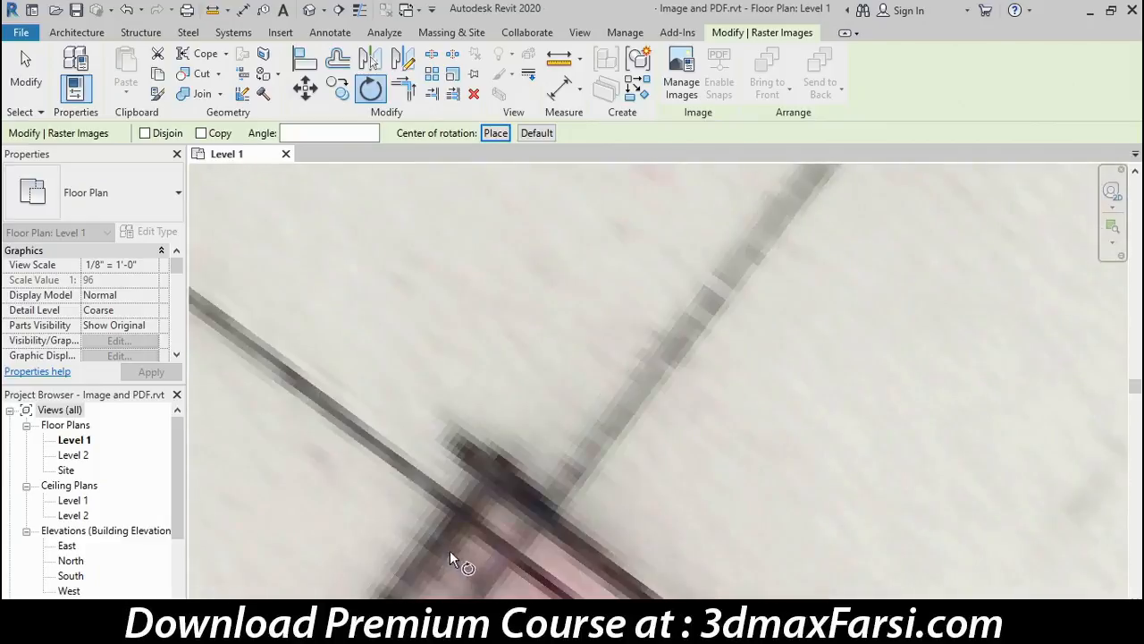
pyautogui.scroll(1, 437, 554)
pyautogui.click(510, 452)
pyautogui.scroll(-4, 519, 442)
pyautogui.scroll(-5, 568, 409)
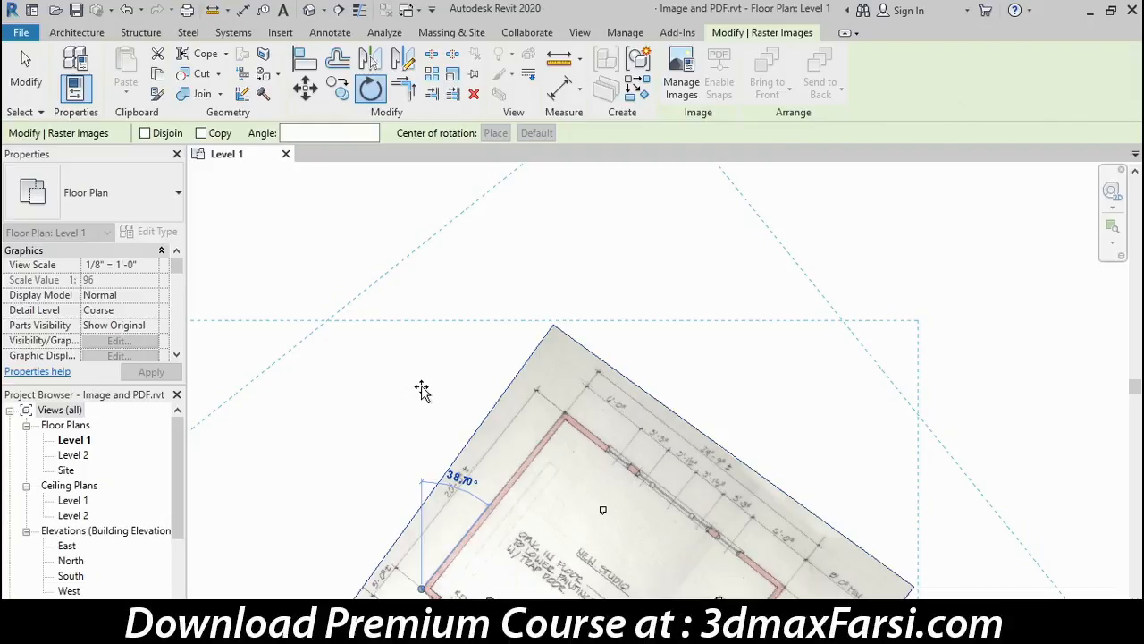
pyautogui.click(422, 391)
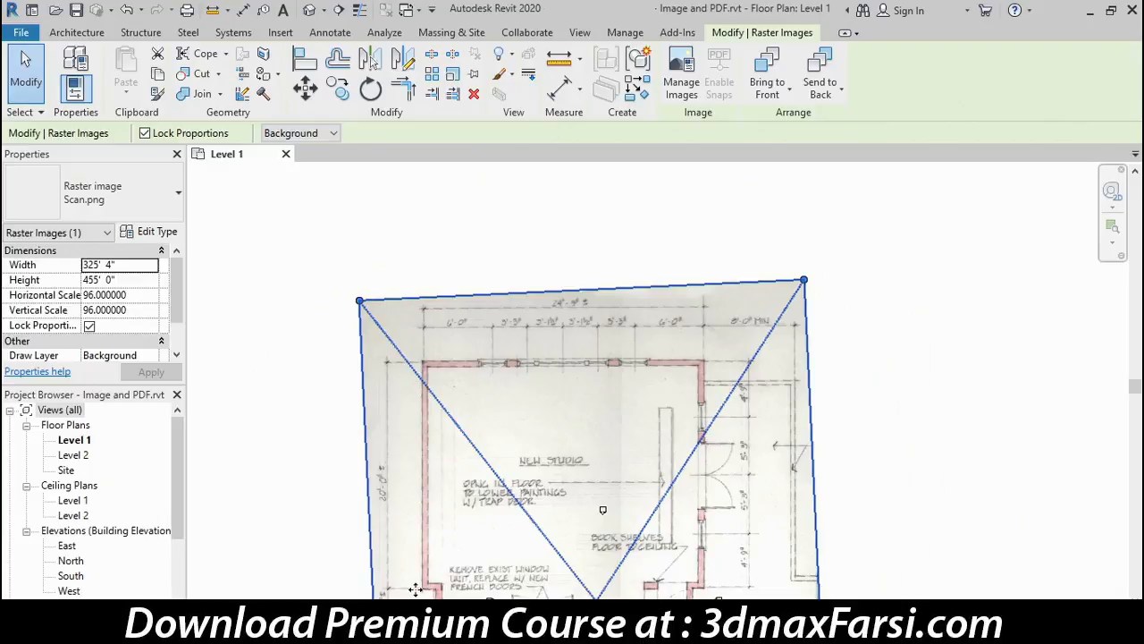
# - Start a graphical Scale of the scan with its origin where the lower 20'-0" extension line meets the left wall's outer face
pyautogui.scroll(2, 414, 583)
pyautogui.scroll(1, 414, 583)
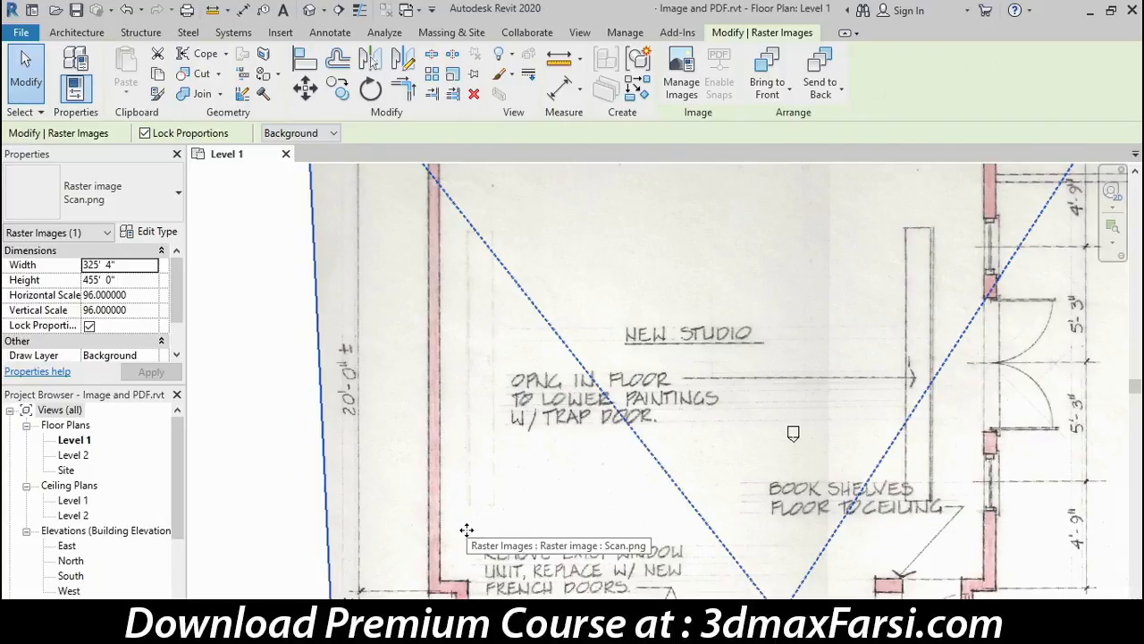
pyautogui.scroll(-2, 481, 523)
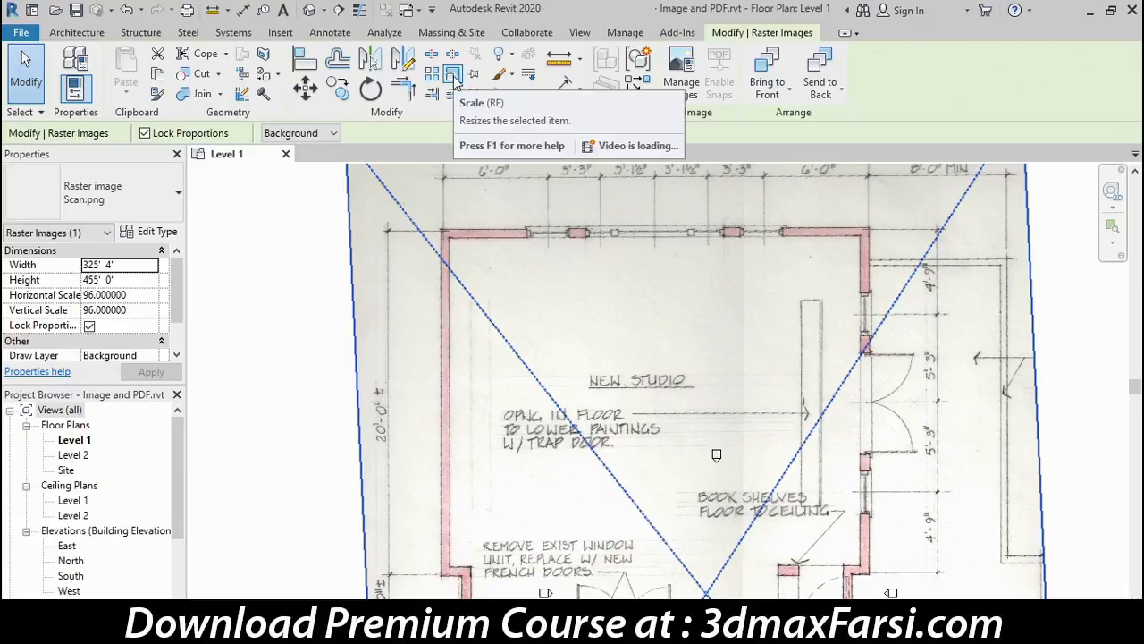
pyautogui.click(454, 78)
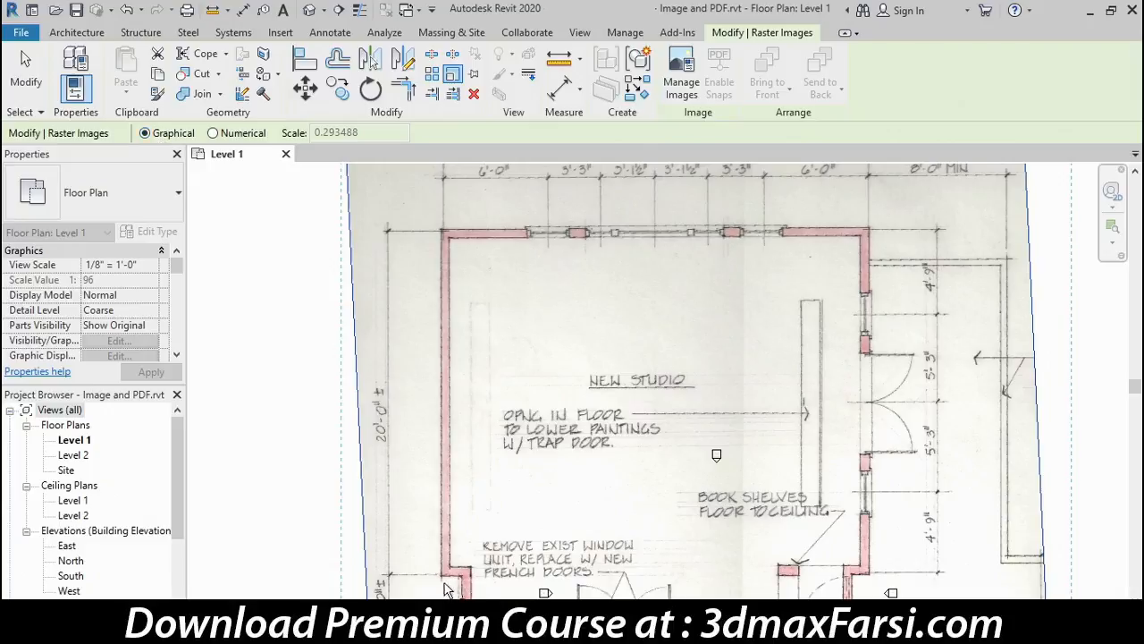
pyautogui.scroll(1, 436, 587)
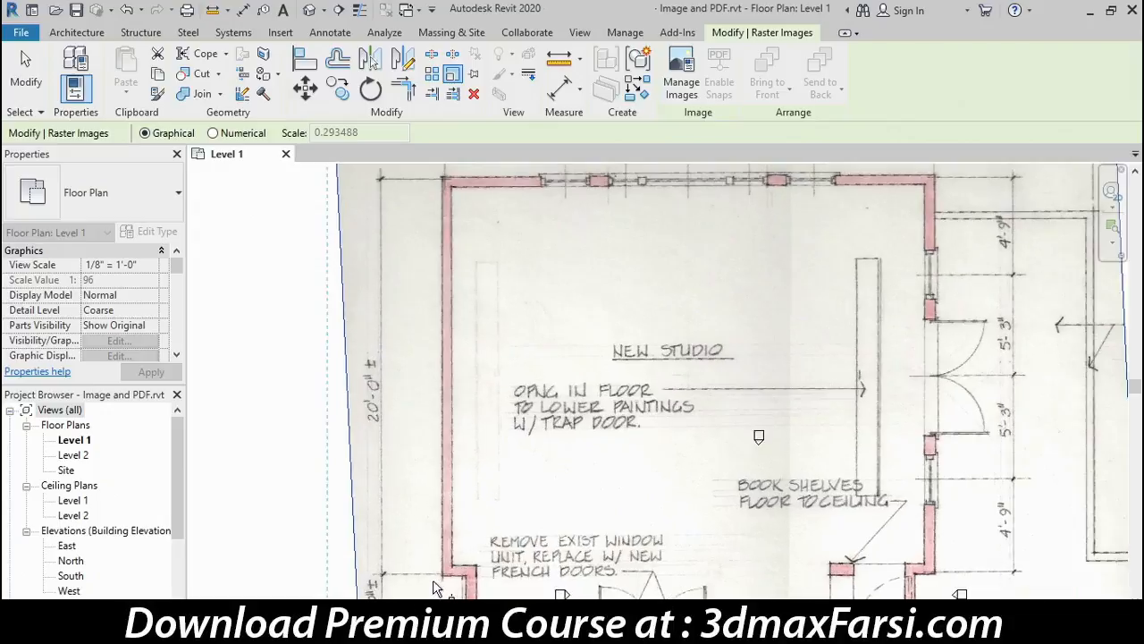
pyautogui.scroll(2, 430, 587)
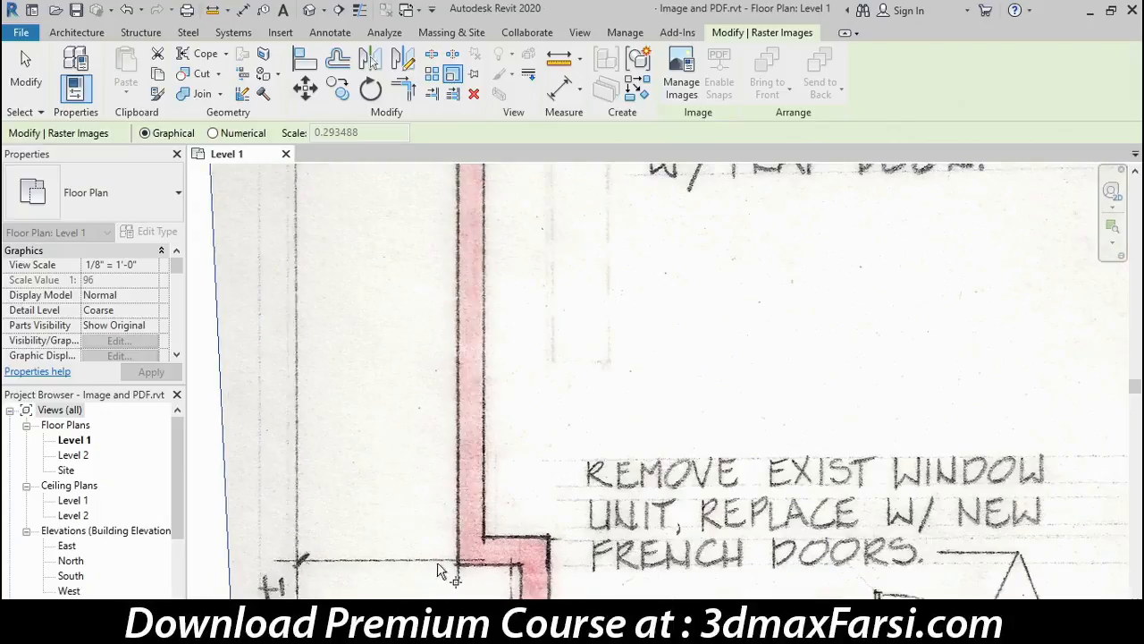
pyautogui.scroll(3, 466, 566)
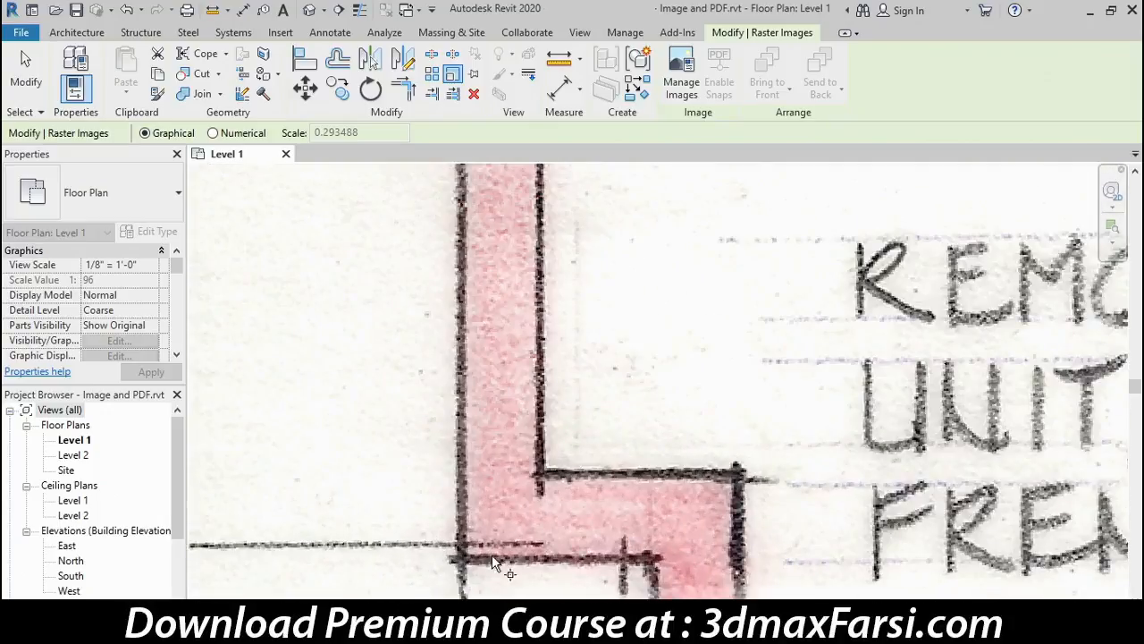
pyautogui.scroll(3, 485, 564)
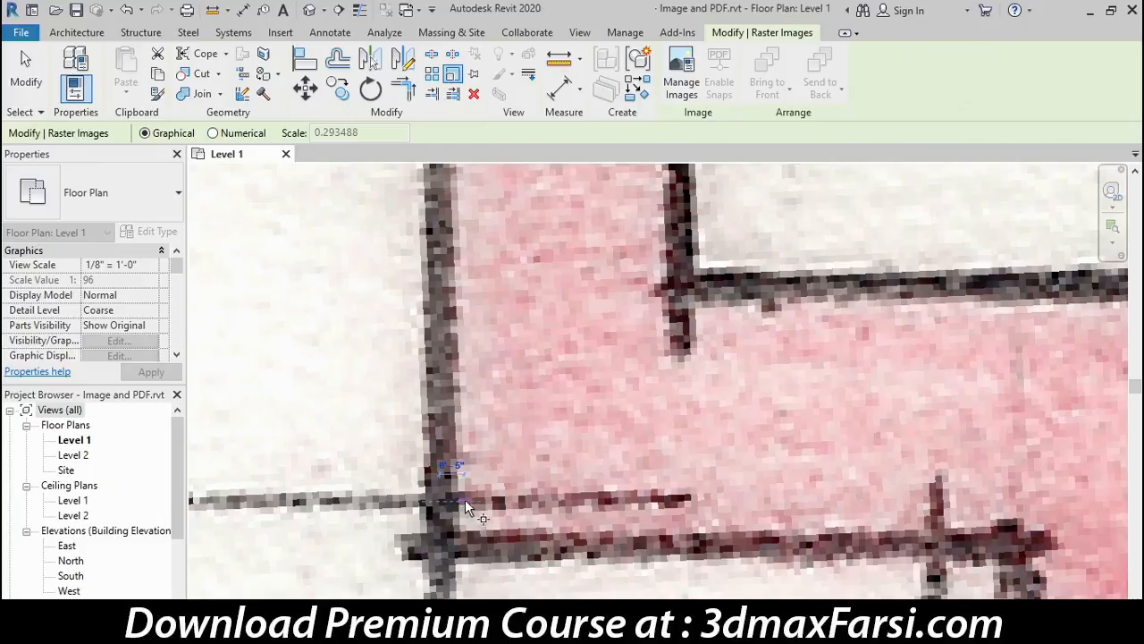
# - Scale the scan using the upper 20'-0" extension line at the left wall's outer face as reference, setting that distance to 20 feet
pyautogui.scroll(-4, 428, 341)
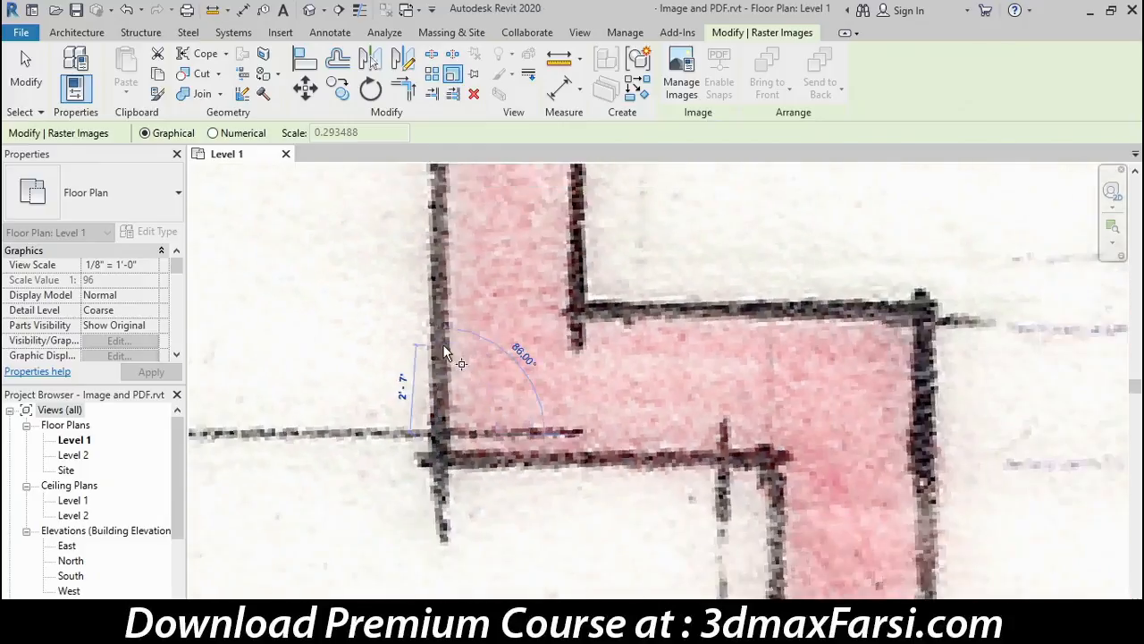
pyautogui.scroll(-4, 452, 347)
pyautogui.moveTo(516, 183); pyautogui.dragTo(508, 567, button='middle')
pyautogui.moveTo(503, 183); pyautogui.dragTo(503, 345, button='middle')
pyautogui.moveTo(497, 243); pyautogui.dragTo(500, 512, button='middle')
pyautogui.scroll(10, 438, 384)
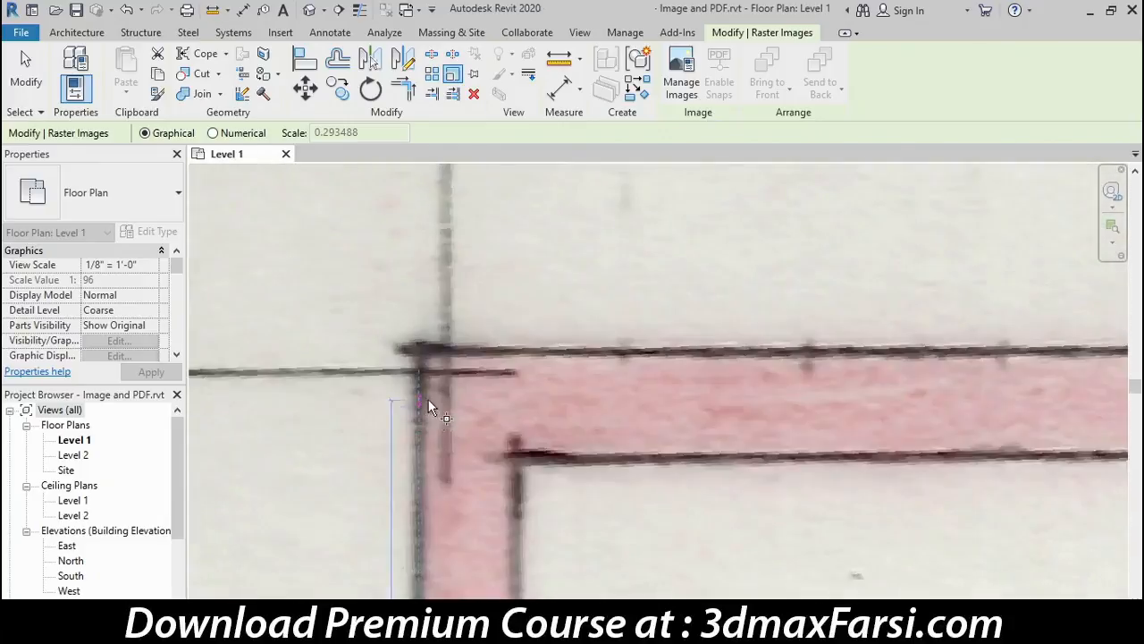
pyautogui.scroll(2, 406, 340)
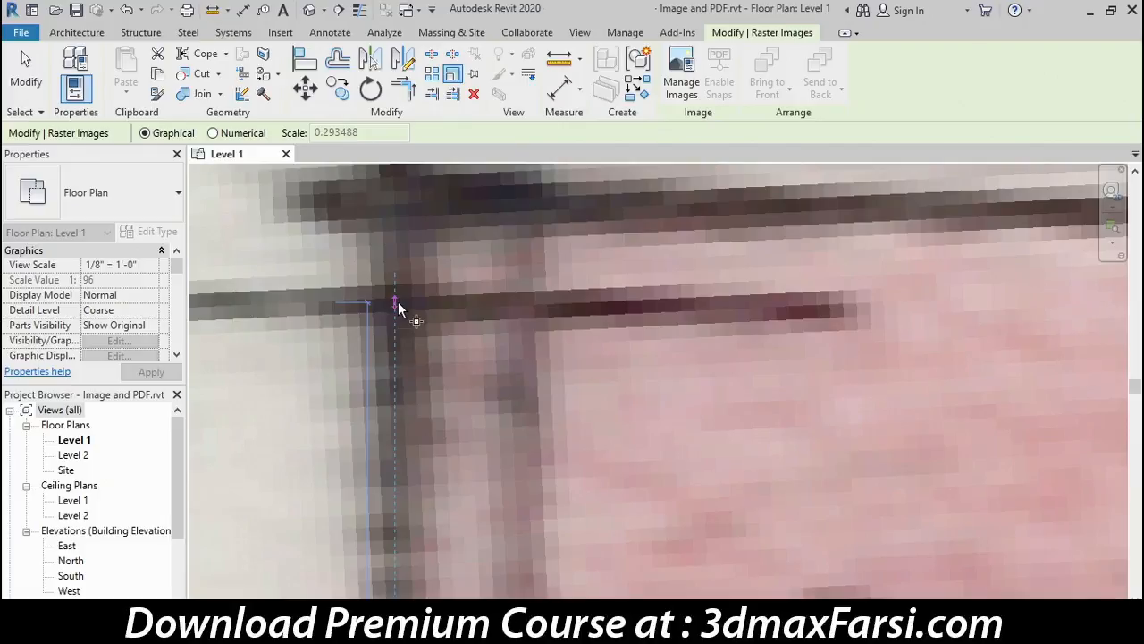
pyautogui.scroll(-5, 398, 307)
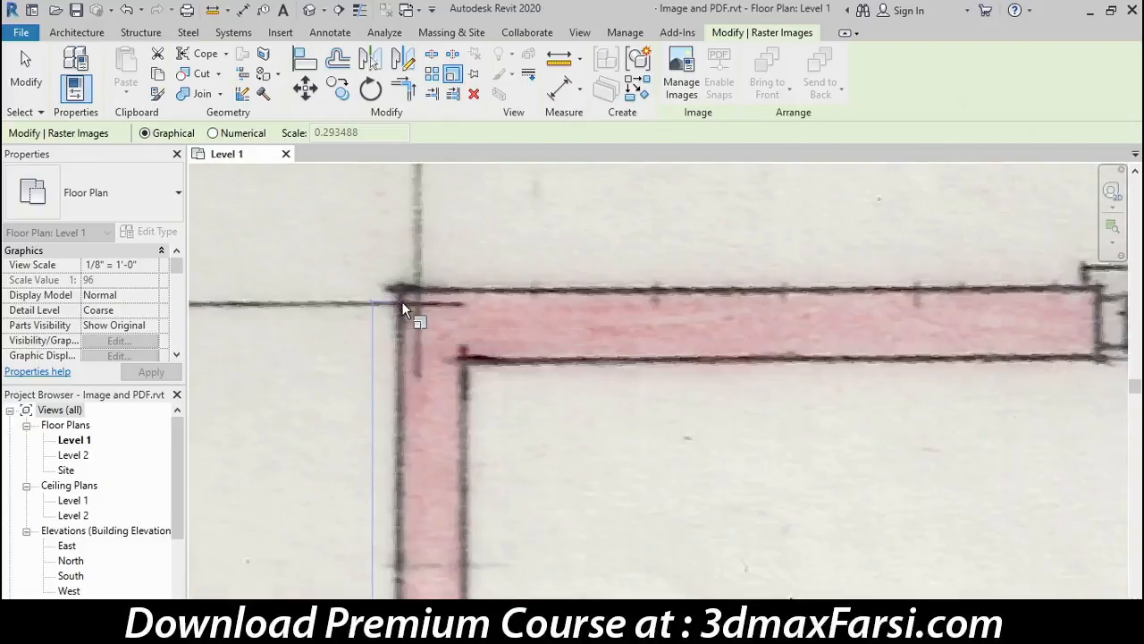
pyautogui.scroll(-6, 402, 304)
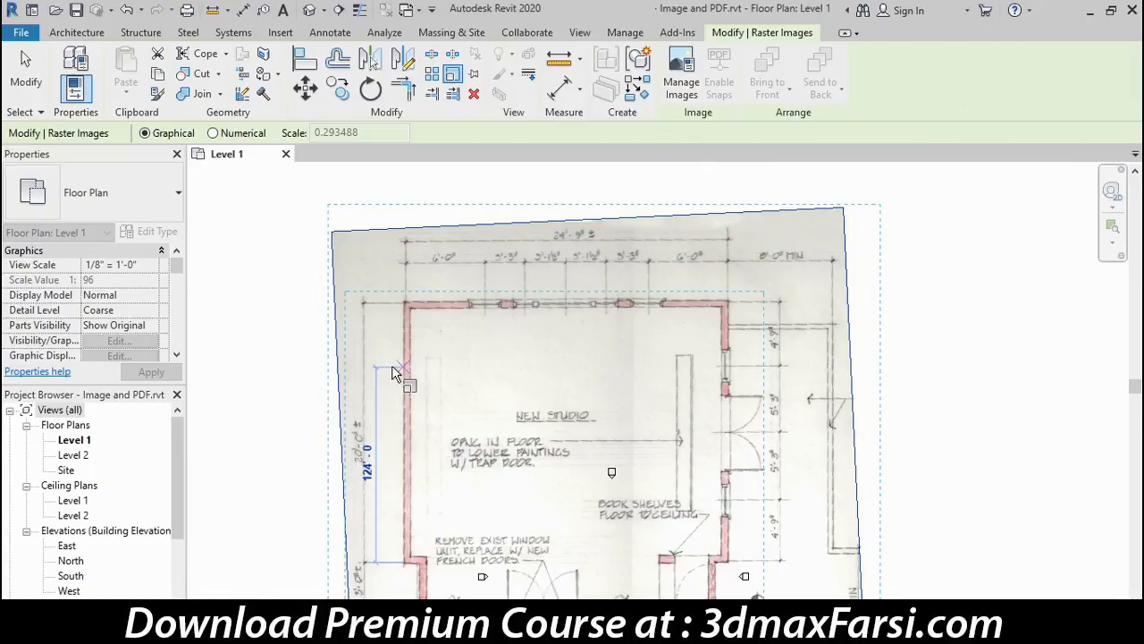
pyautogui.write('20')
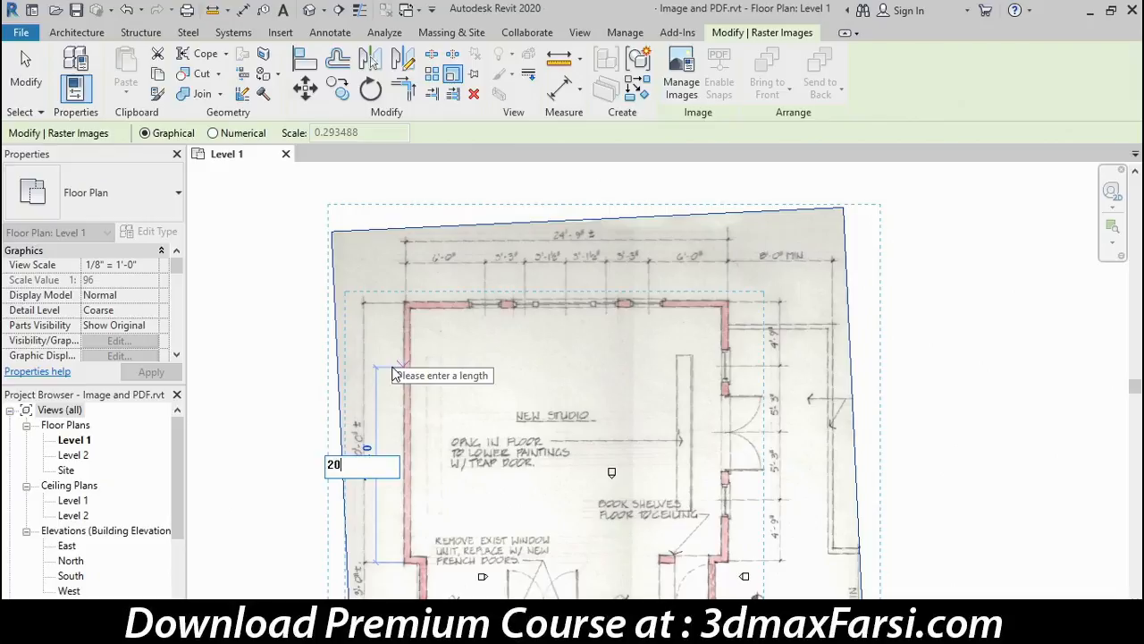
pyautogui.press('Return')
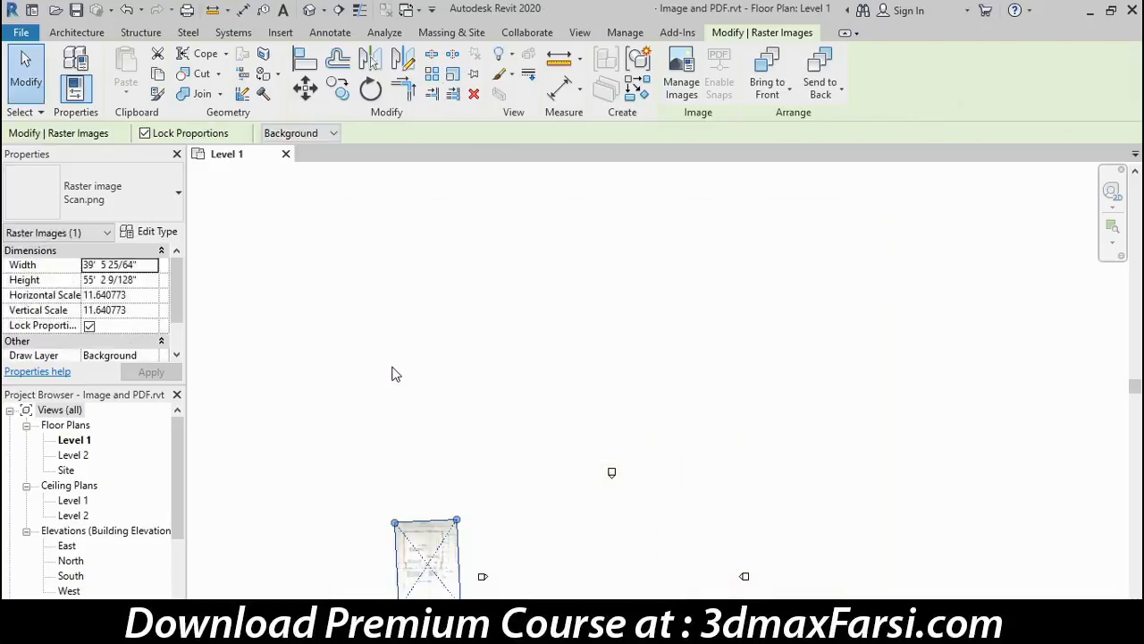
# - Move the scaled scan sideways into the area between the elevation markers and deselect it
pyautogui.moveTo(457, 543); pyautogui.dragTo(573, 524)
pyautogui.click(597, 555)
pyautogui.scroll(5, 541, 581)
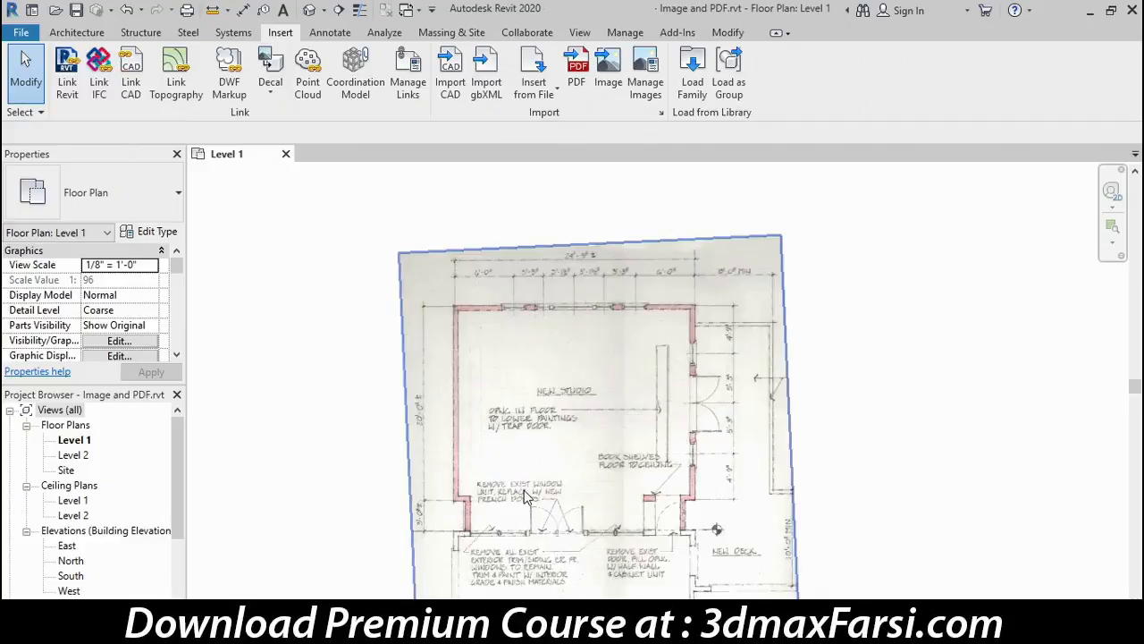
pyautogui.moveTo(476, 385); pyautogui.dragTo(456, 433, button='middle')
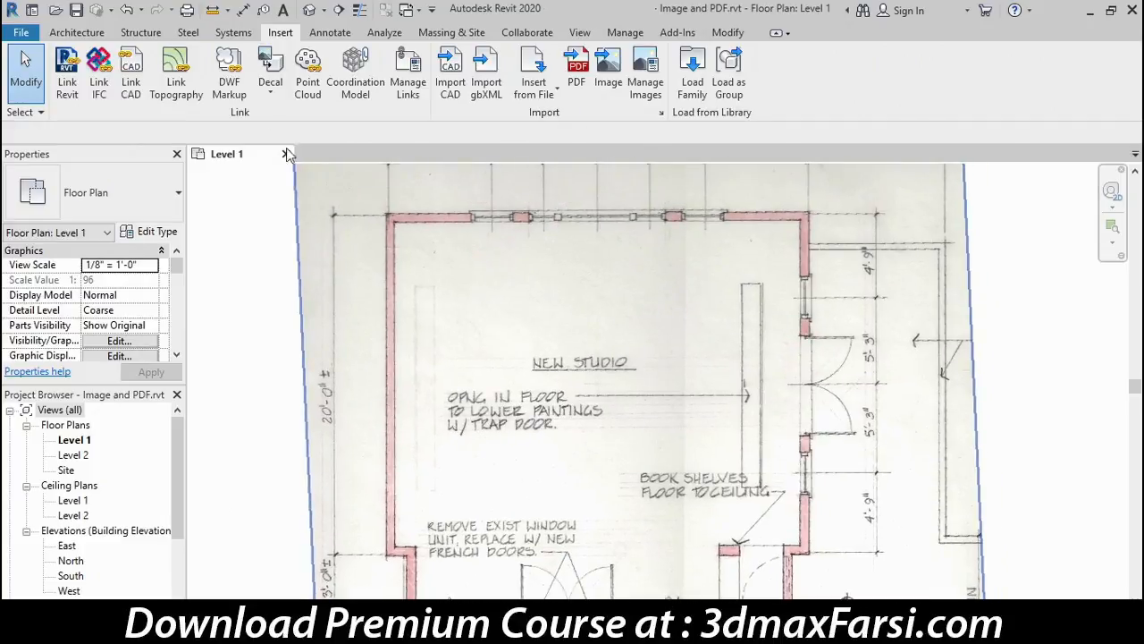
# - Measure the left wall between its outer corners and the upper wall's full outer length on the scan
pyautogui.click(214, 15)
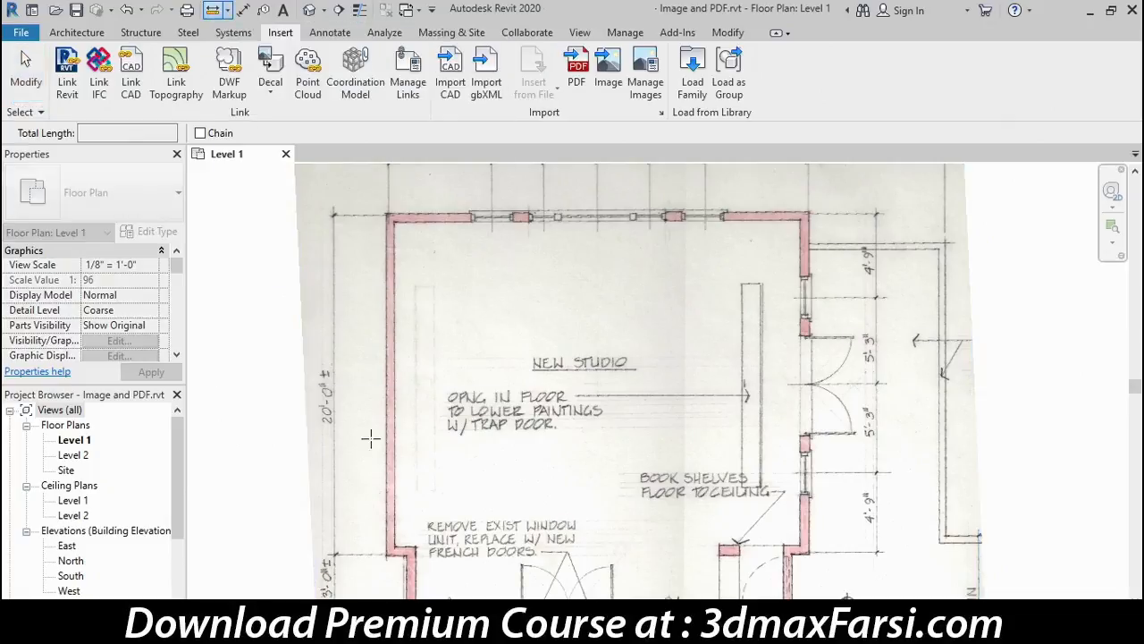
pyautogui.click(386, 554)
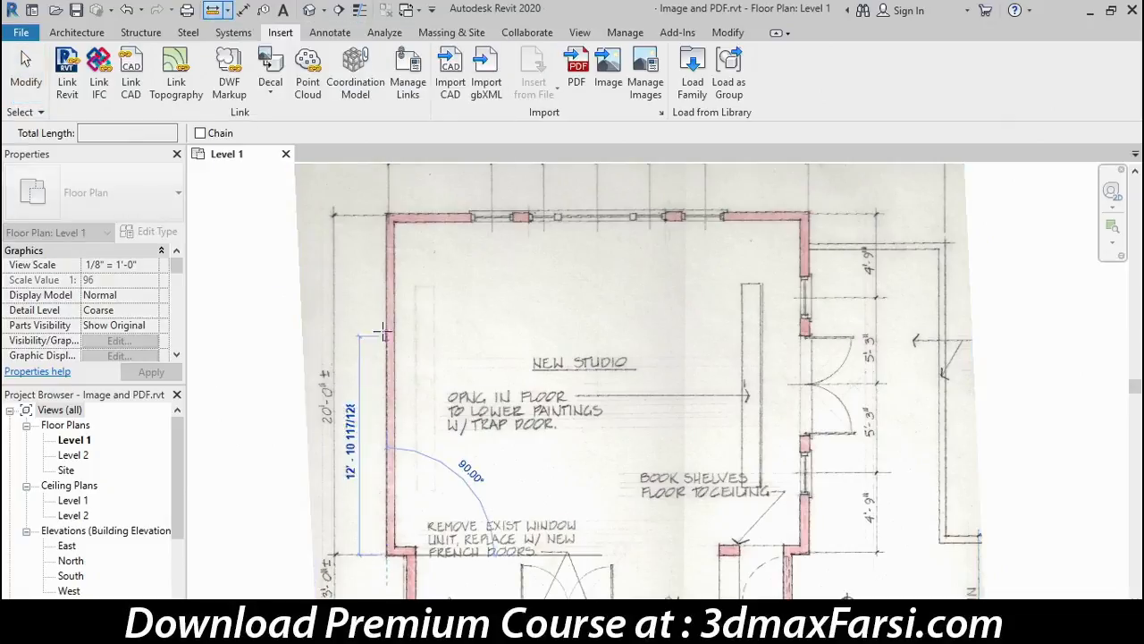
pyautogui.click(387, 214)
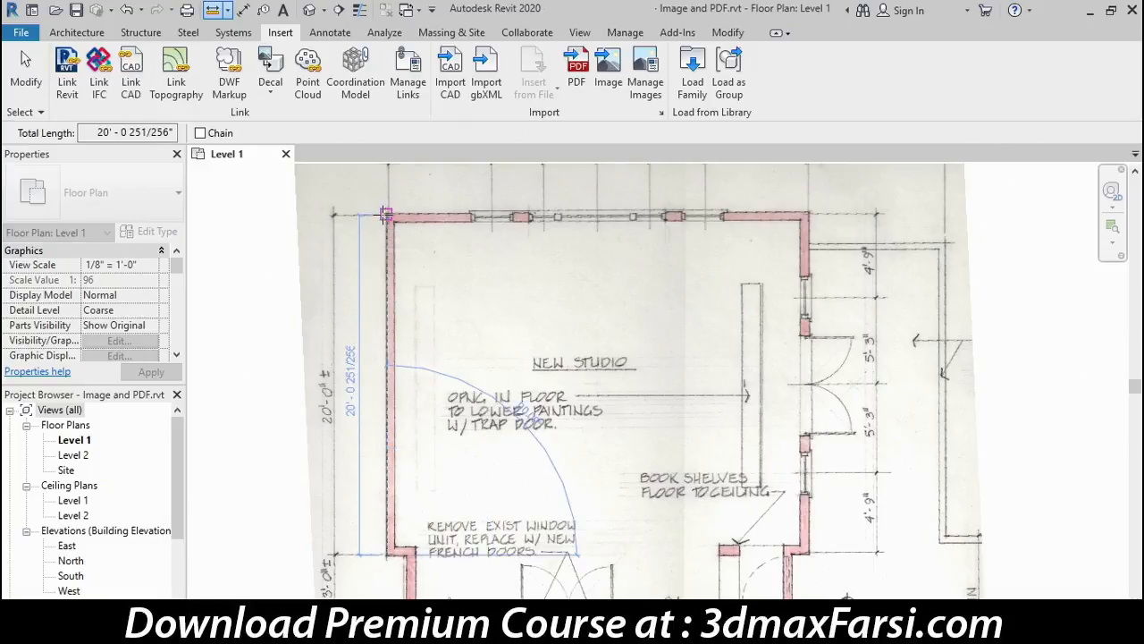
pyautogui.moveTo(501, 413); pyautogui.dragTo(497, 426, button='middle')
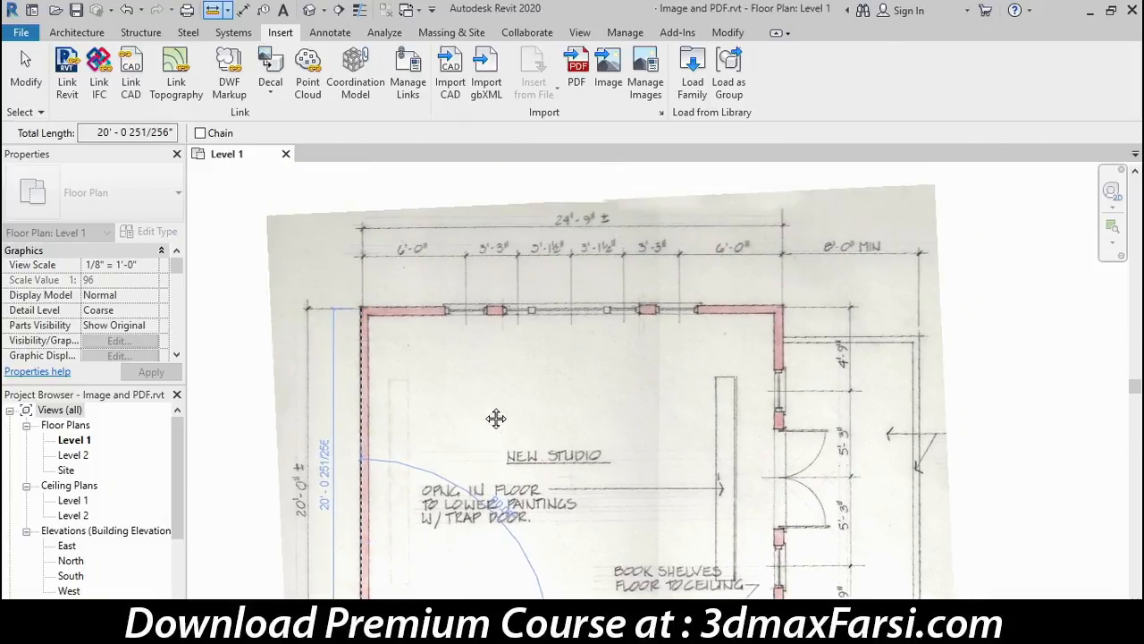
pyautogui.click(358, 311)
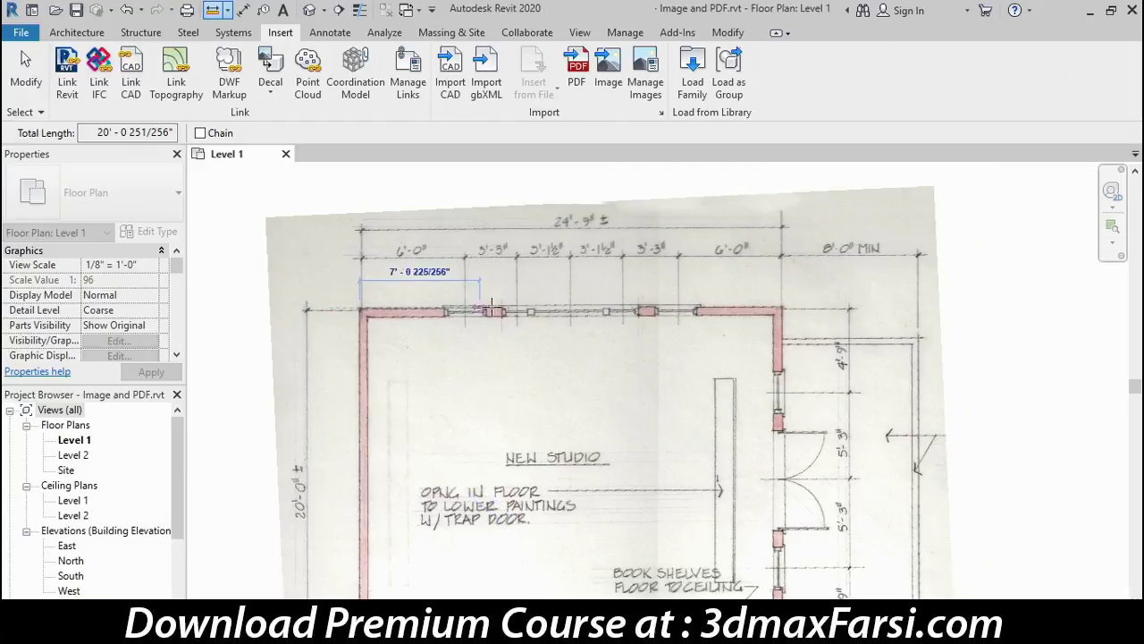
pyautogui.click(783, 309)
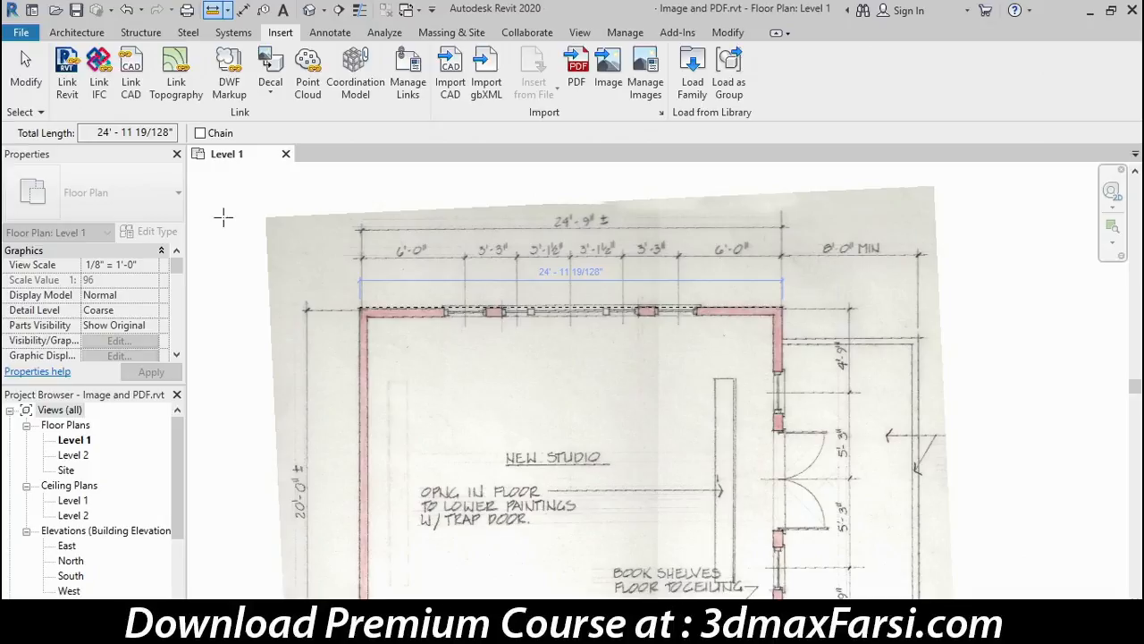
pyautogui.click(26, 71)
# - Import page 1 of Floorplan.pdf at a resolution of 600 DPI
pyautogui.scroll(-2, 451, 394)
pyautogui.moveTo(469, 411); pyautogui.dragTo(464, 347, button='middle')
pyautogui.moveTo(875, 416); pyautogui.dragTo(785, 431, button='middle')
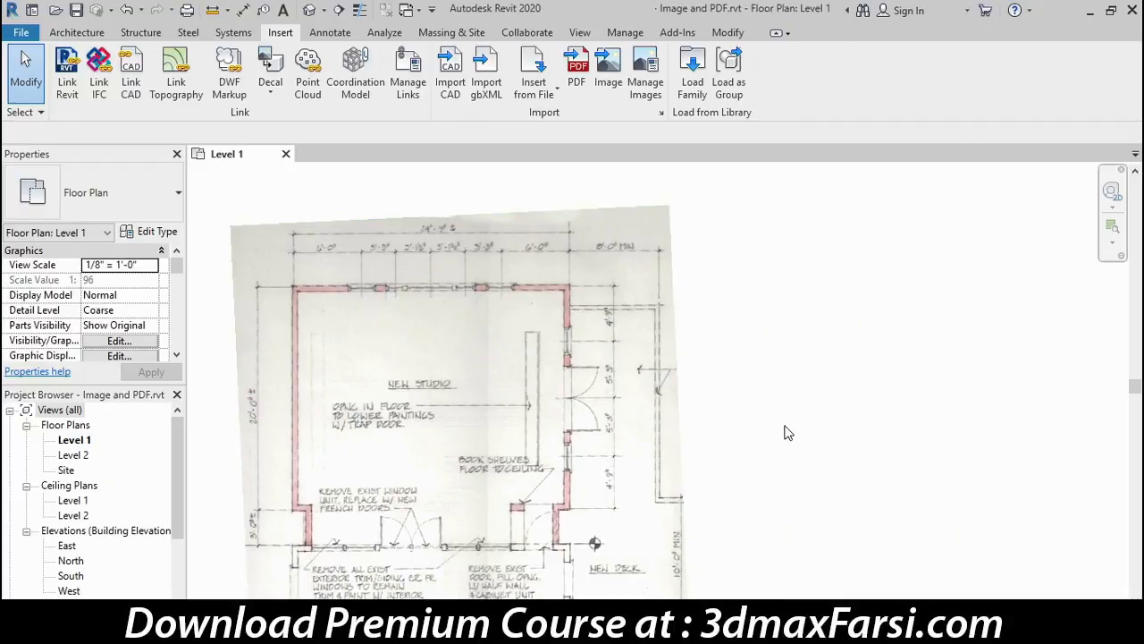
pyautogui.scroll(-2, 832, 452)
pyautogui.moveTo(832, 452); pyautogui.dragTo(706, 435, button='middle')
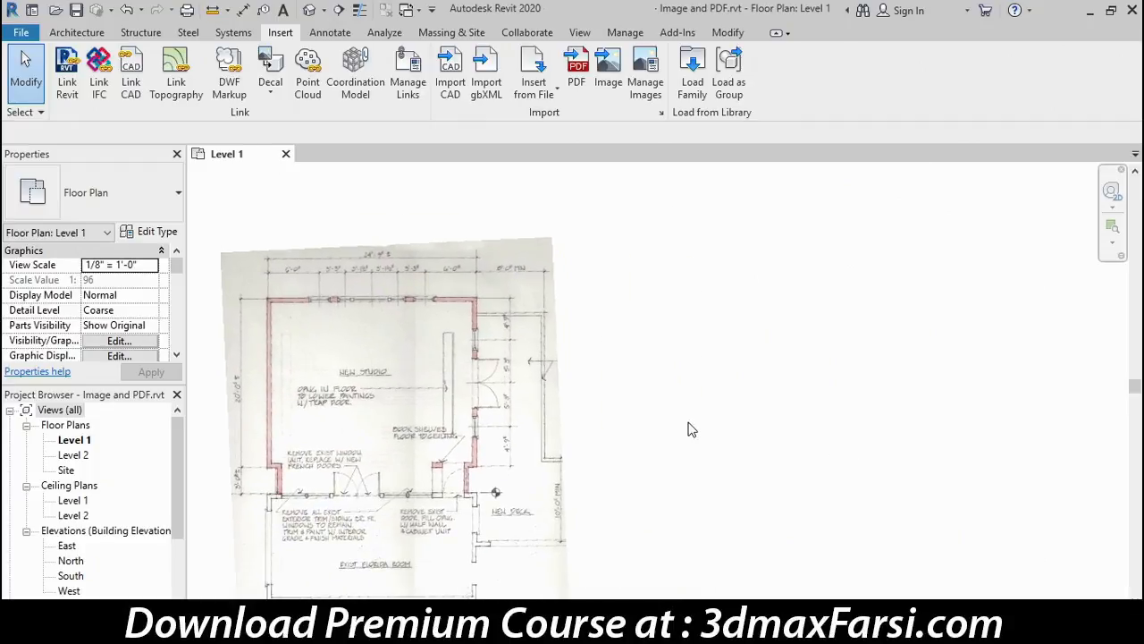
pyautogui.click(577, 89)
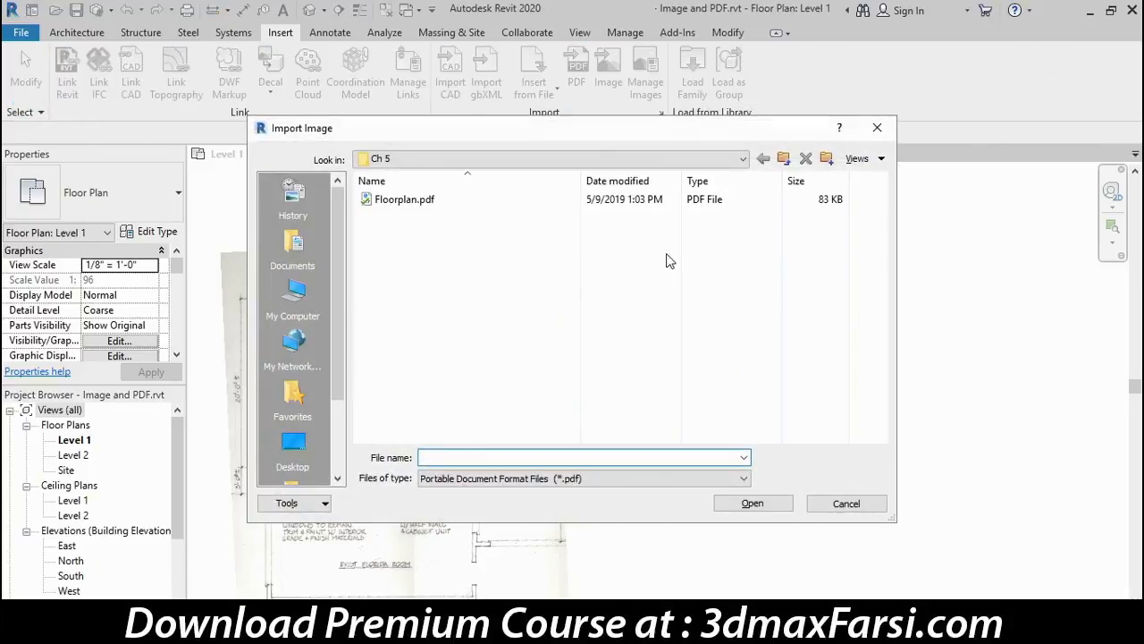
pyautogui.click(402, 200)
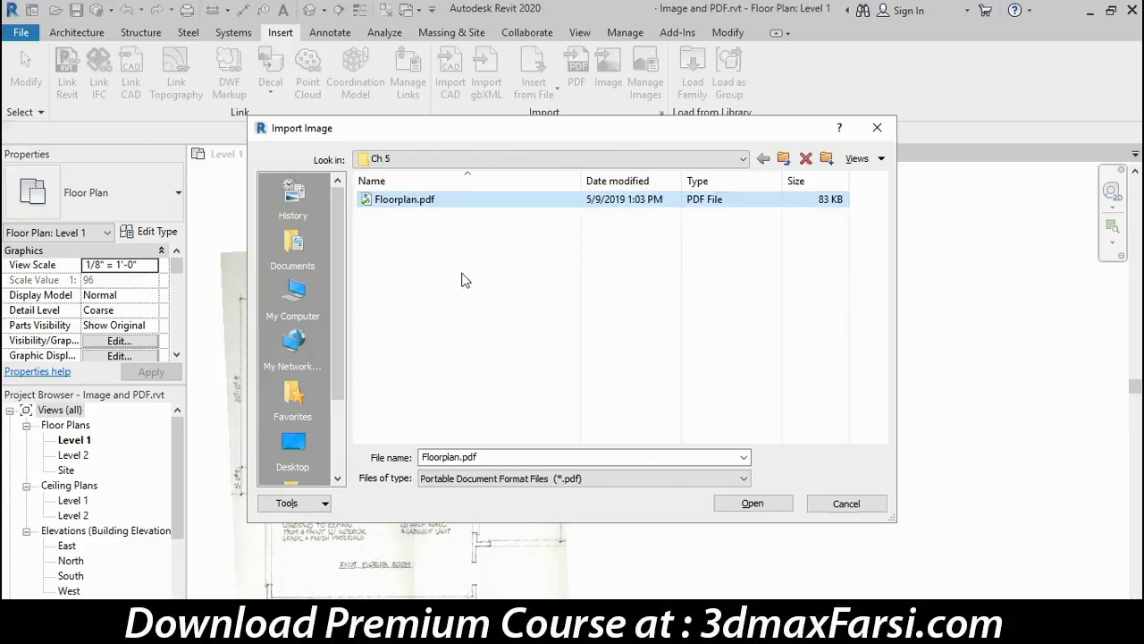
pyautogui.click(775, 511)
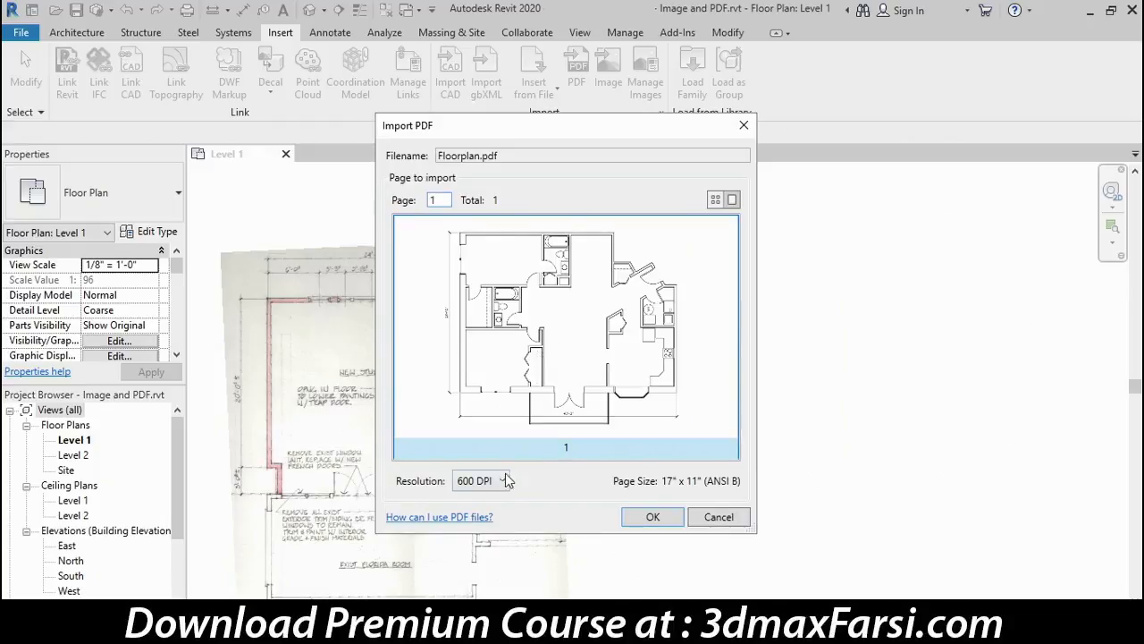
pyautogui.click(485, 484)
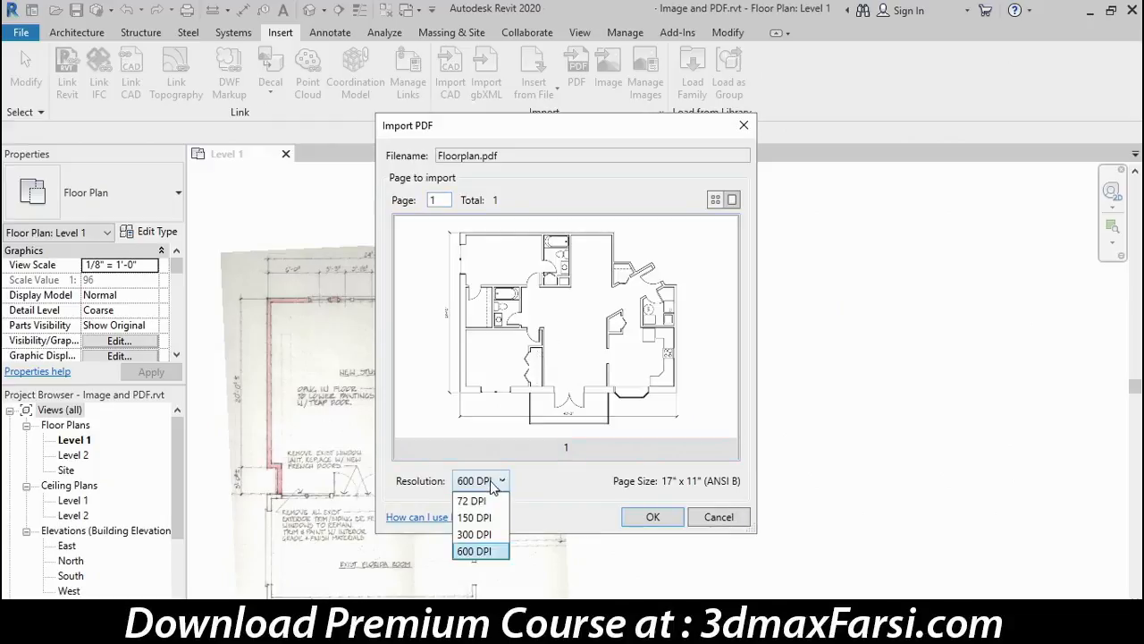
pyautogui.click(471, 552)
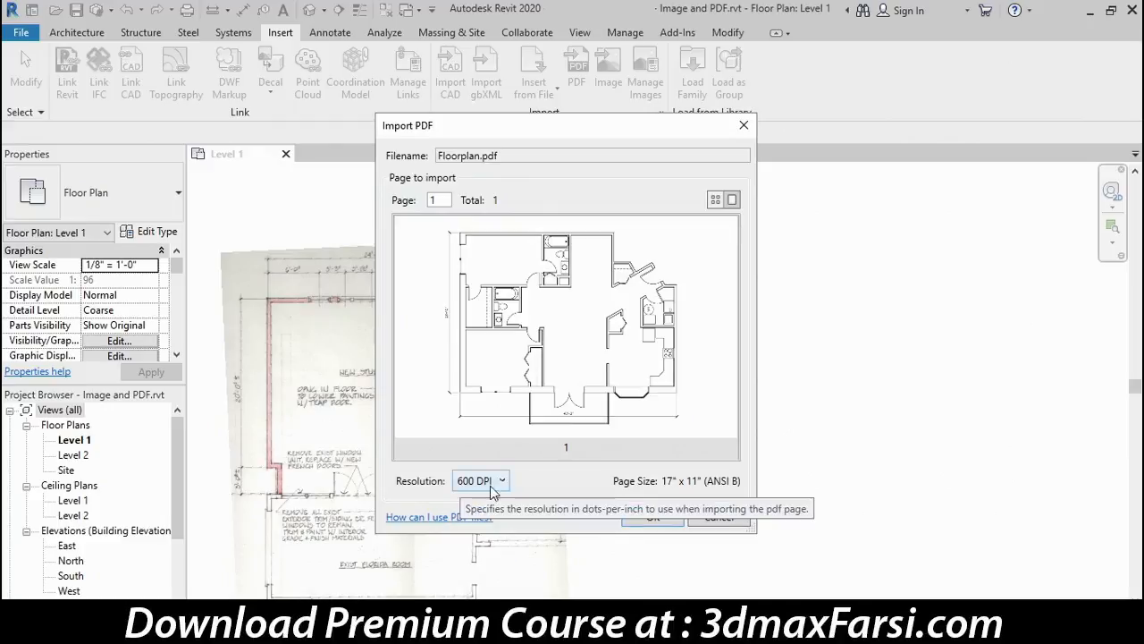
pyautogui.click(653, 522)
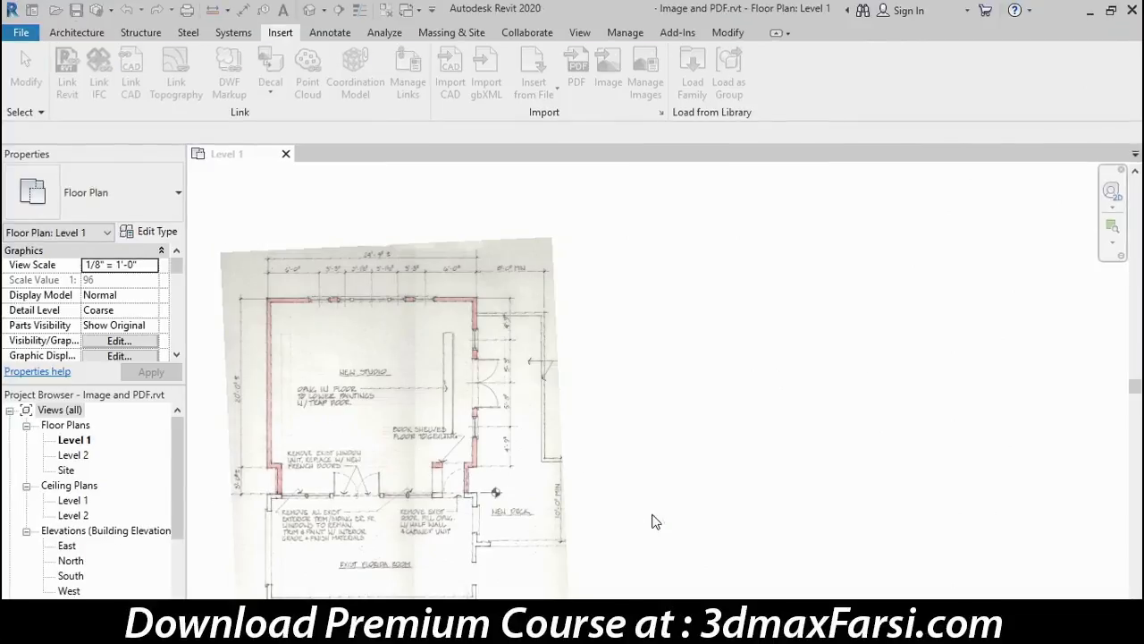
# - Place the floor plan PDF in the empty area beside the scan and enable snaps on it
pyautogui.scroll(-2, 939, 463)
pyautogui.moveTo(926, 458); pyautogui.dragTo(519, 439, button='middle')
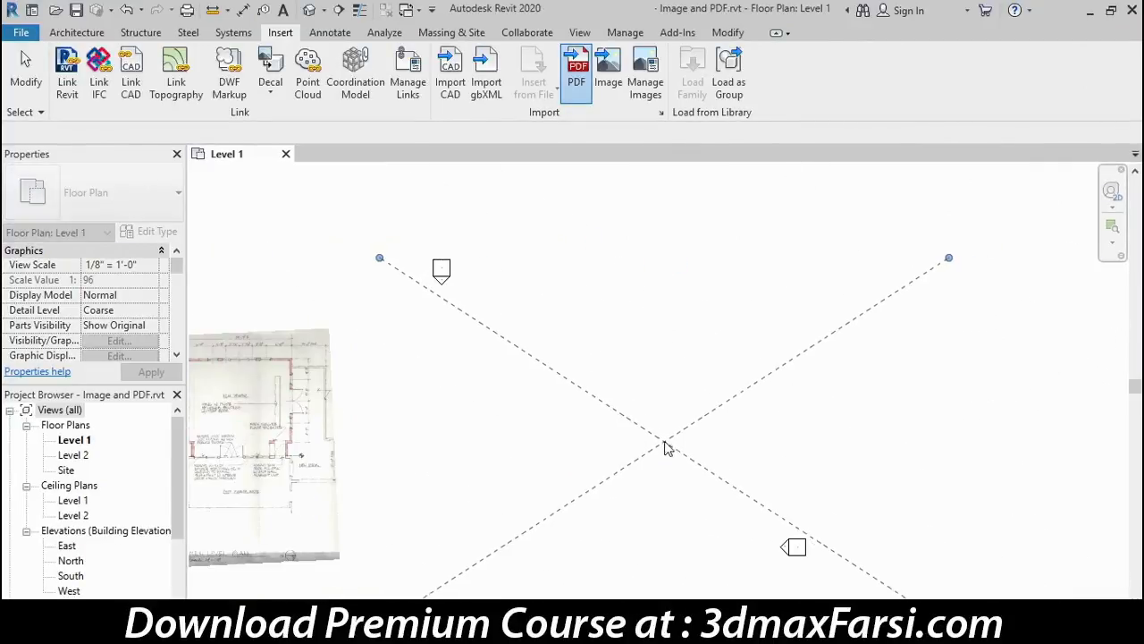
pyautogui.click(666, 447)
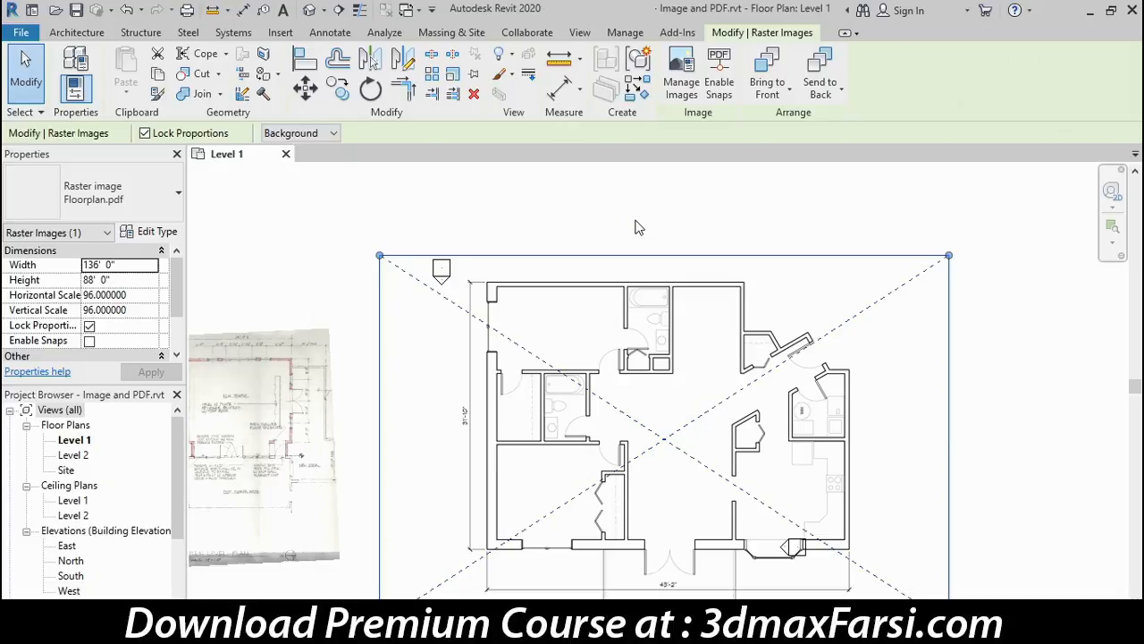
pyautogui.click(717, 97)
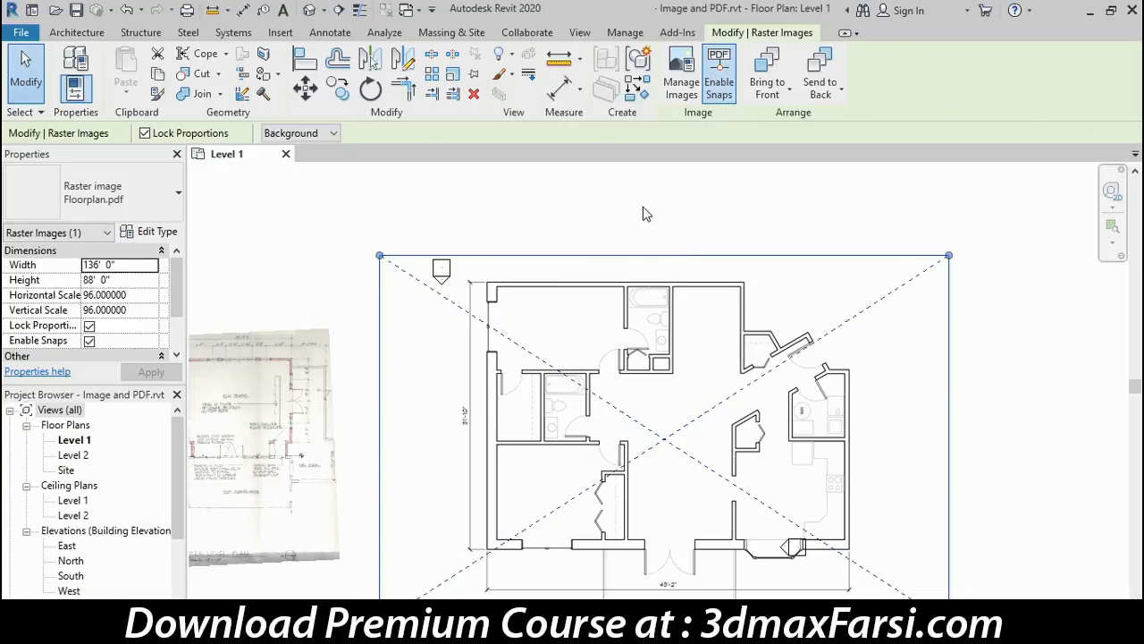
# - Start a graphical Scale of the PDF with its origin at the left exterior wall's lower outer corner
pyautogui.scroll(5, 472, 429)
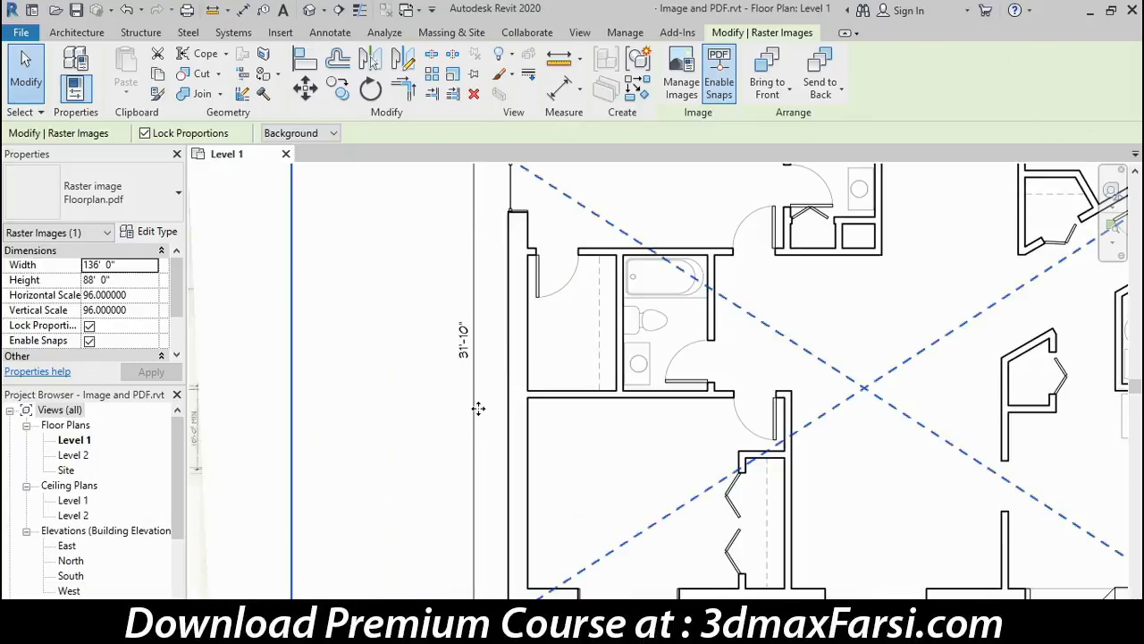
pyautogui.scroll(-3, 478, 407)
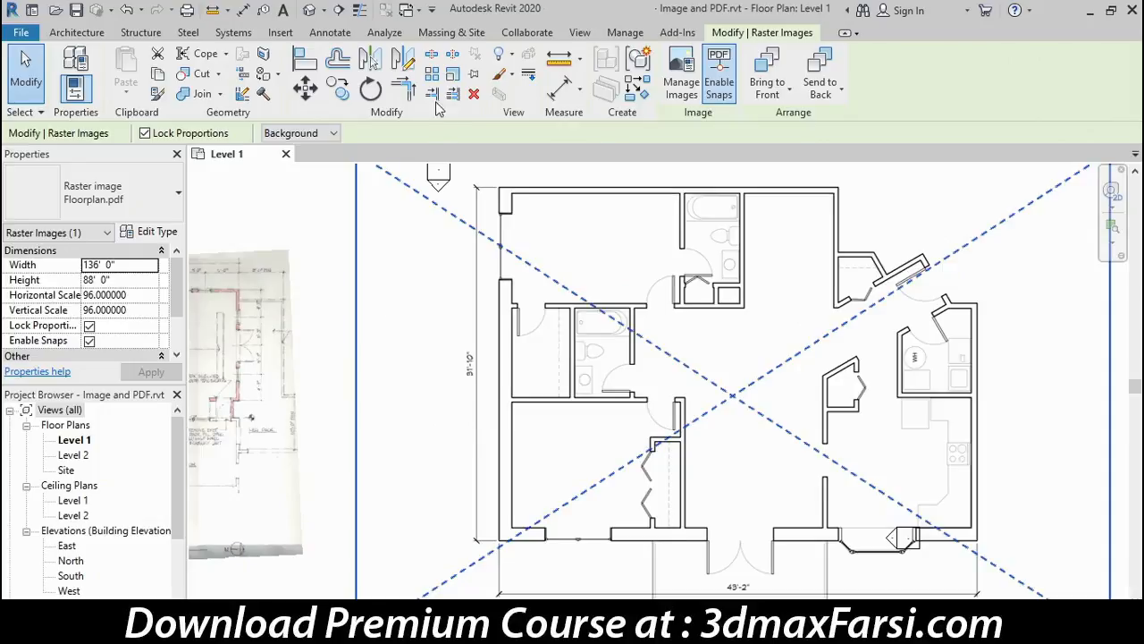
pyautogui.click(453, 73)
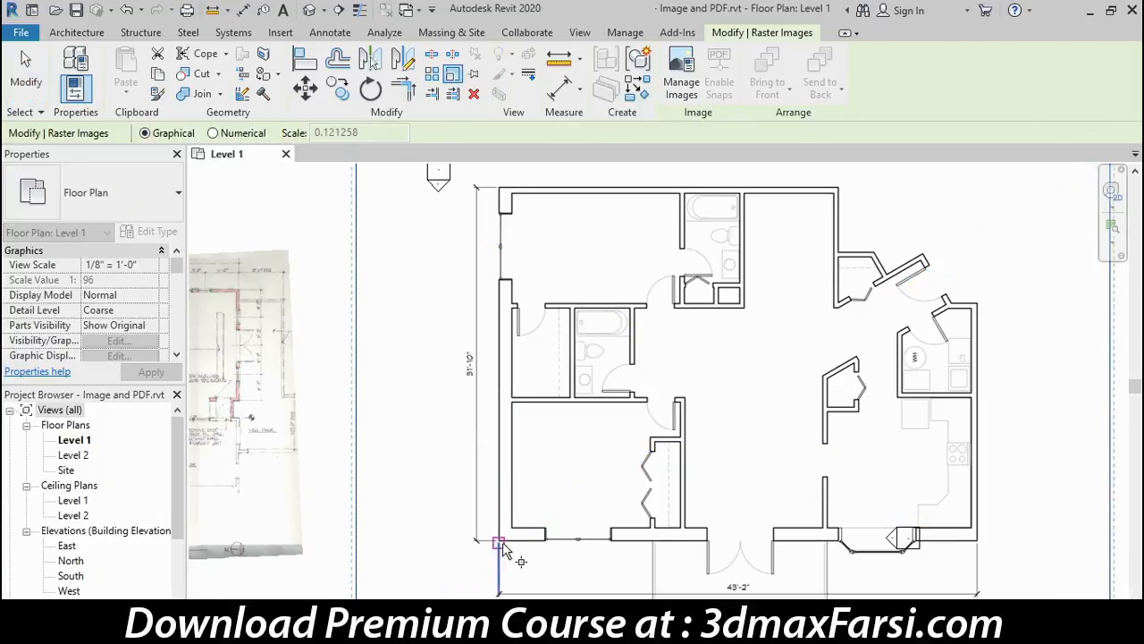
pyautogui.scroll(3, 506, 547)
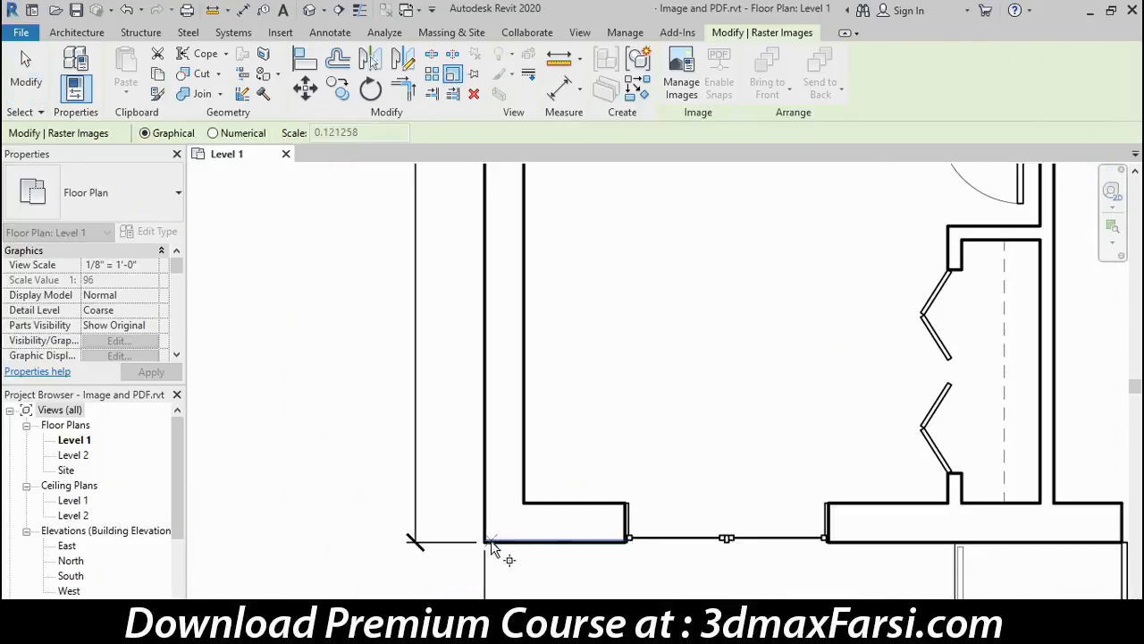
pyautogui.click(483, 540)
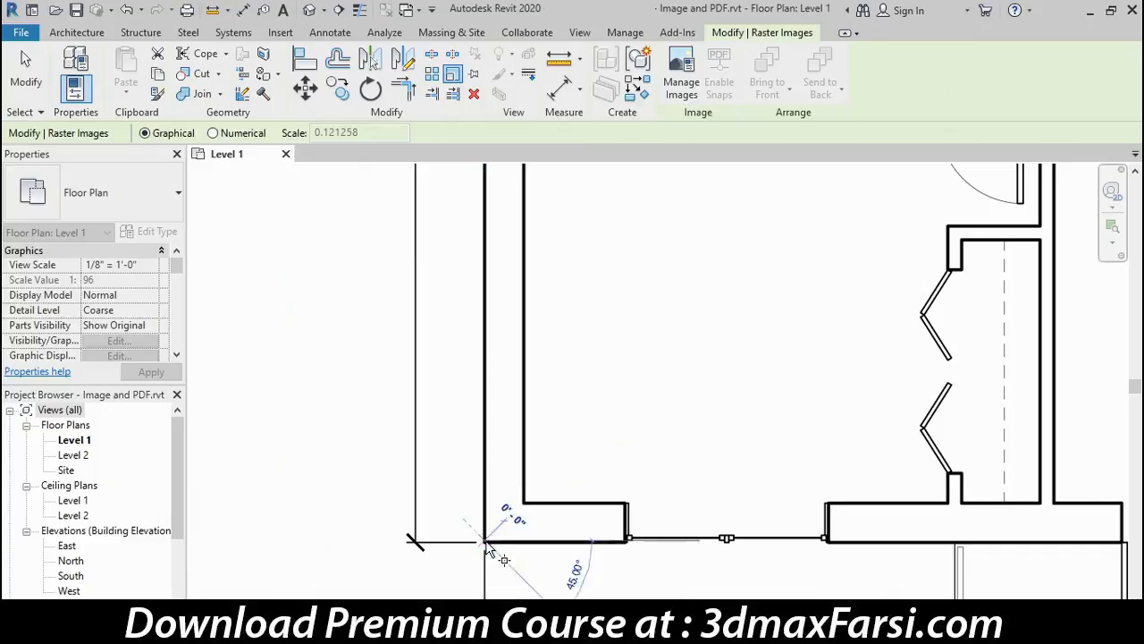
# - Scale the PDF graphically from the left exterior wall's lower outer corner to its upper outer corner, setting that length to 31' 10"
pyautogui.click(545, 546)
pyautogui.scroll(-5, 530, 547)
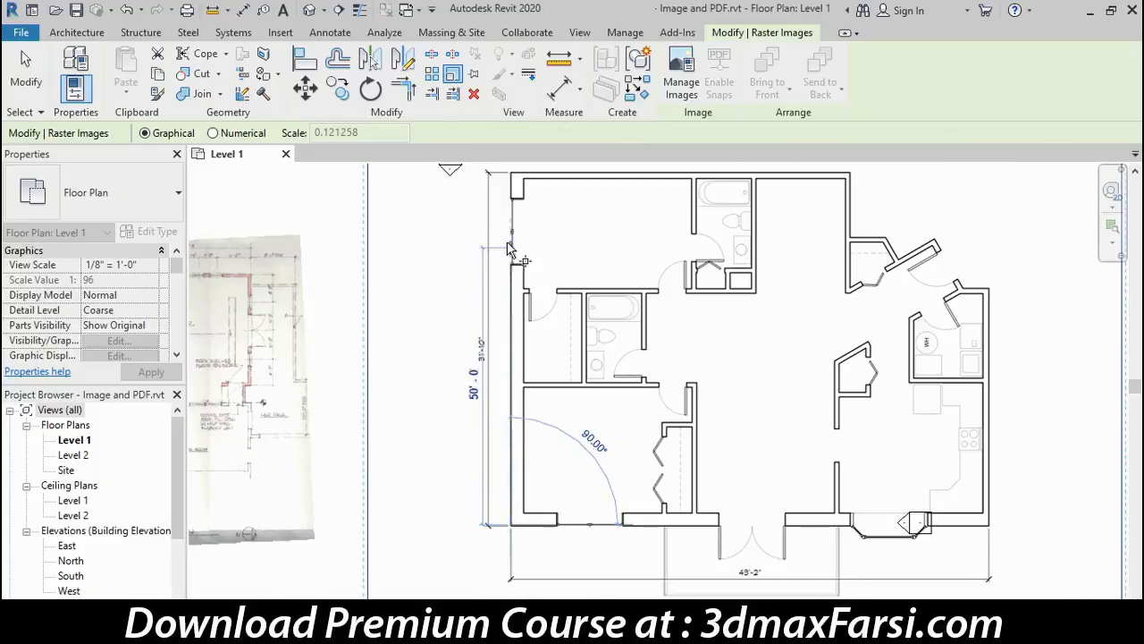
pyautogui.scroll(5, 517, 178)
pyautogui.scroll(2, 517, 178)
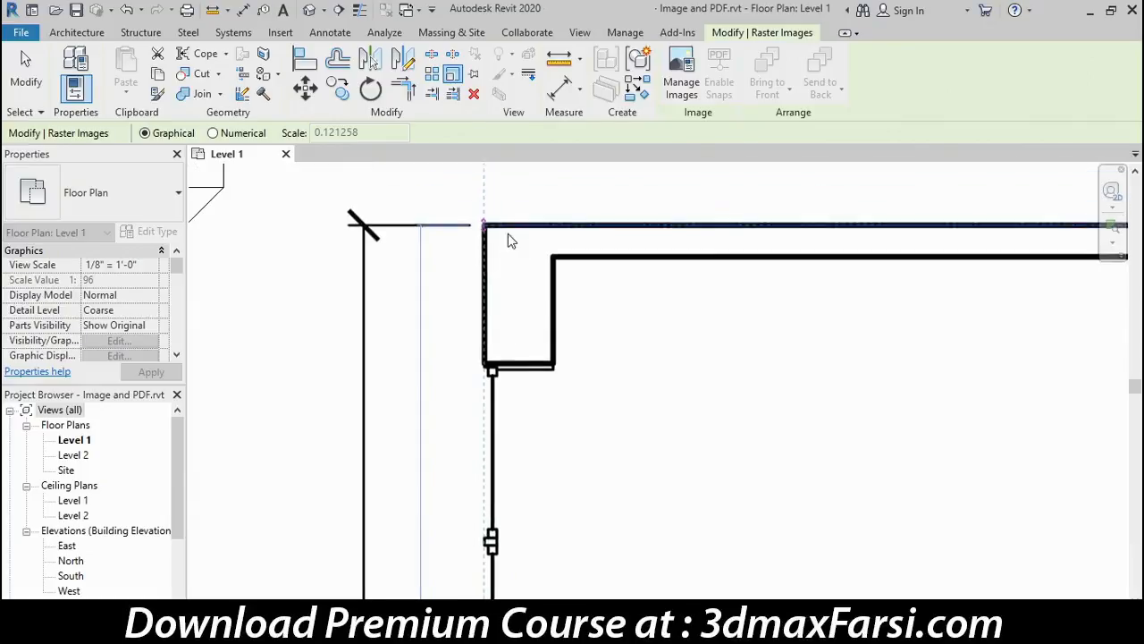
pyautogui.click(484, 226)
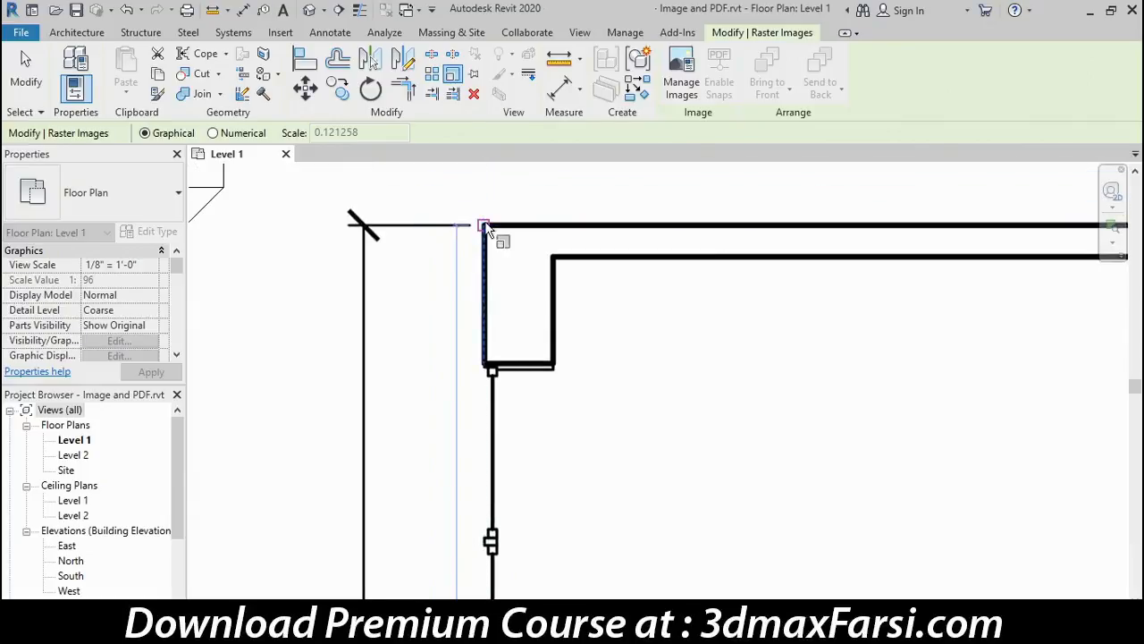
pyautogui.scroll(-3, 501, 270)
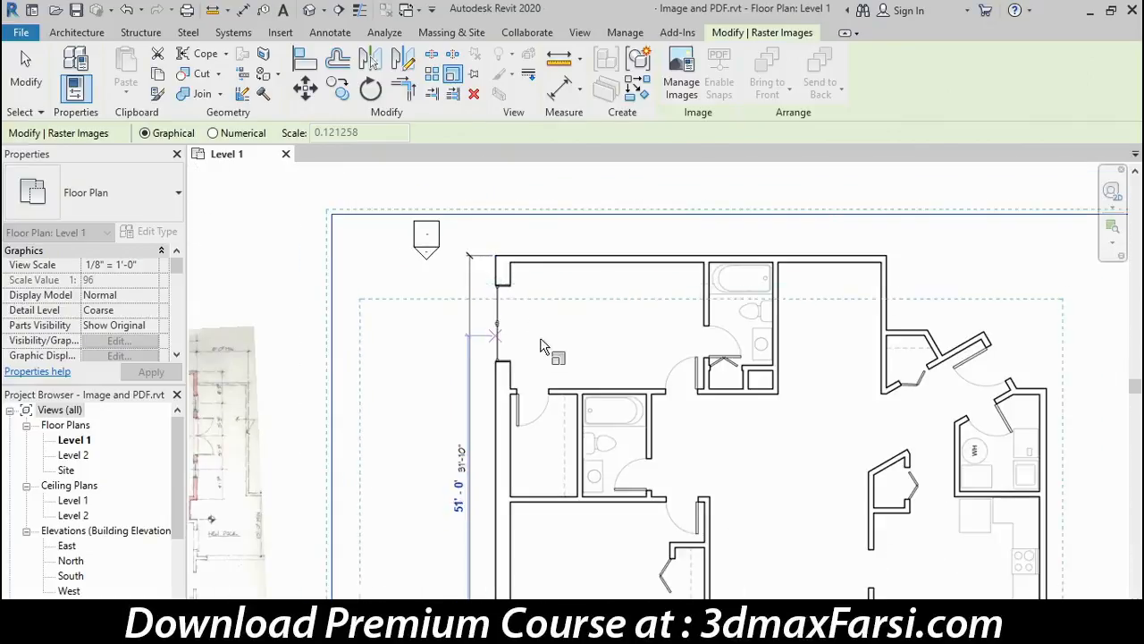
pyautogui.write('31 1')
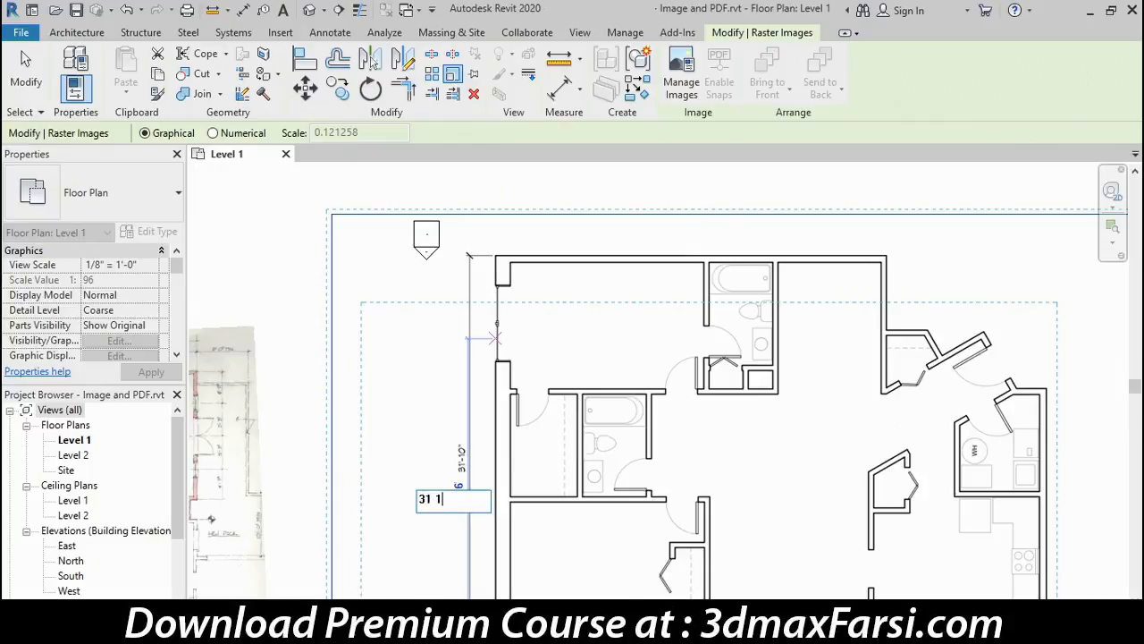
pyautogui.write('0')
pyautogui.press('Return')
# - Measure the lower exterior wall's full length between its outer corners on the scaled PDF, and end the measurement
pyautogui.moveTo(561, 390); pyautogui.dragTo(601, 199, button='middle')
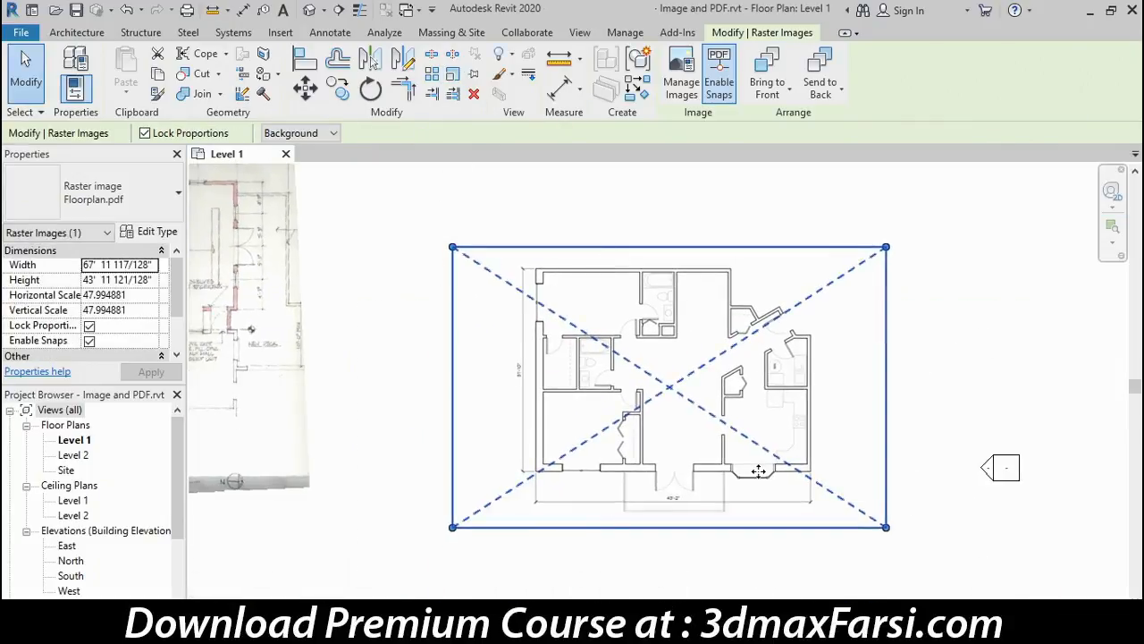
pyautogui.scroll(4, 710, 480)
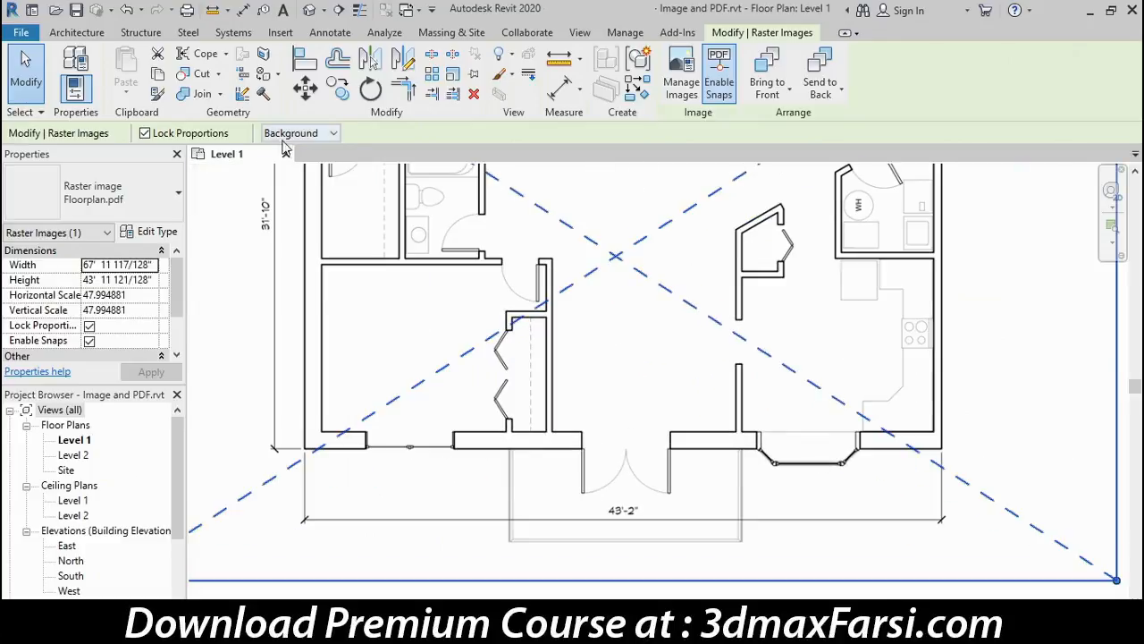
pyautogui.click(214, 9)
pyautogui.click(304, 447)
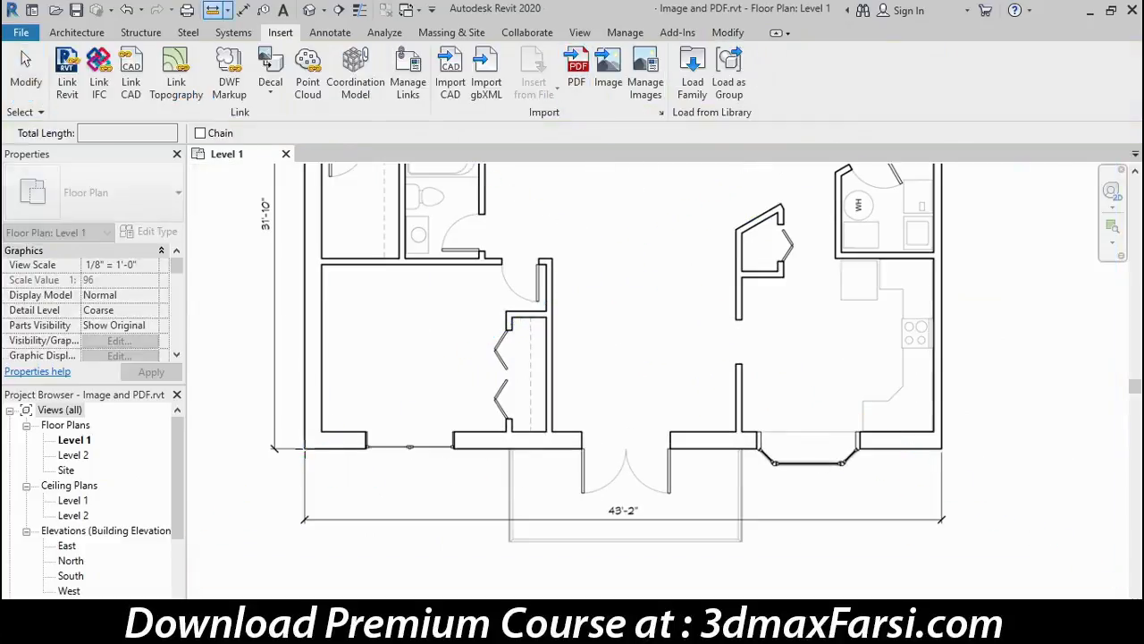
pyautogui.click(940, 447)
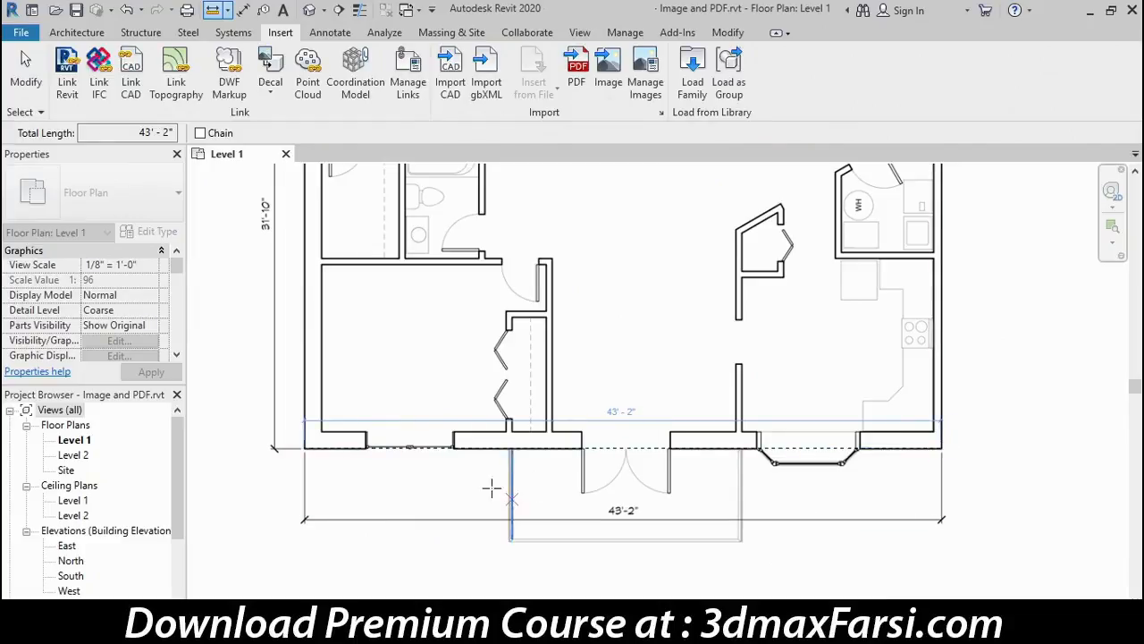
pyautogui.click(22, 79)
pyautogui.scroll(-3, 394, 483)
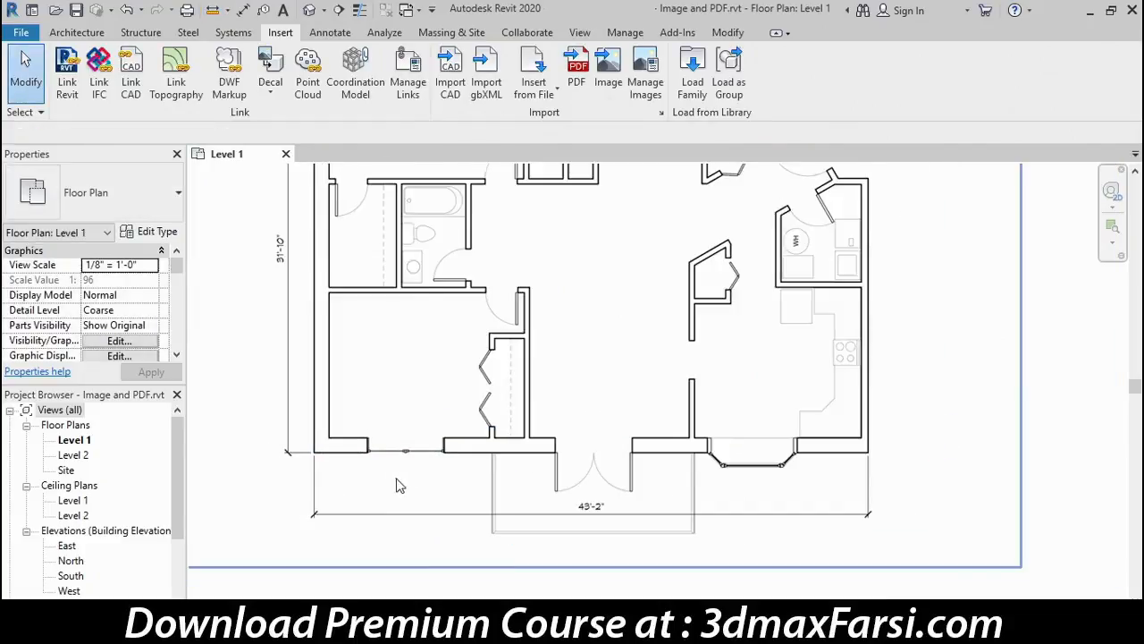
pyautogui.scroll(-3, 429, 407)
pyautogui.moveTo(373, 465); pyautogui.dragTo(524, 472, button='middle')
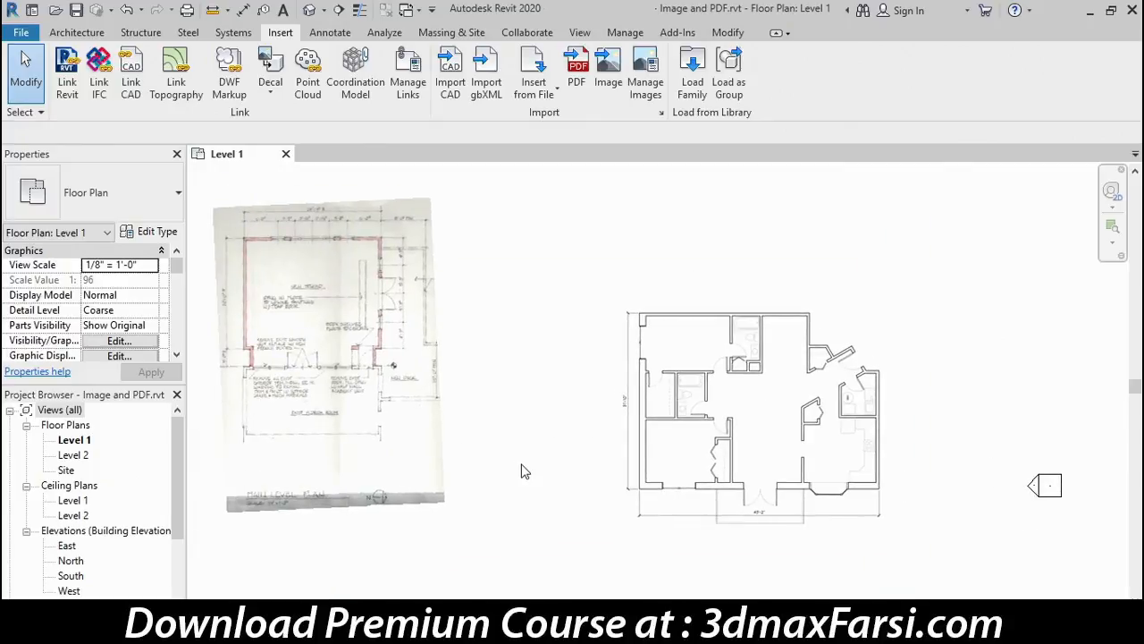